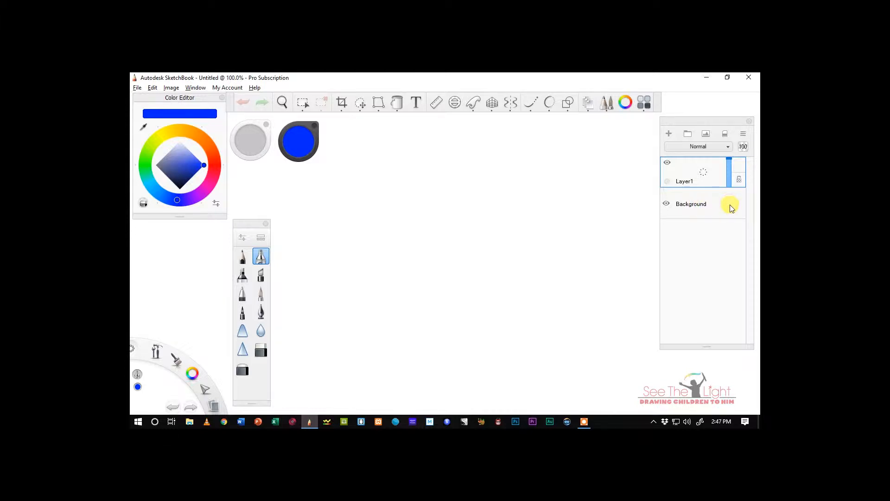
- Change the canvas background colour to light grey
{"action": "key", "text": "c"}
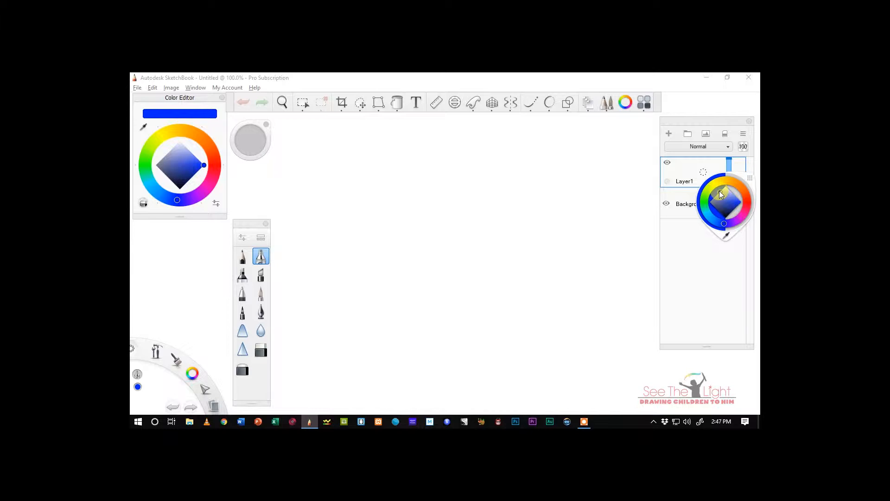
{"action": "left_click", "coordinate": [719, 191]}
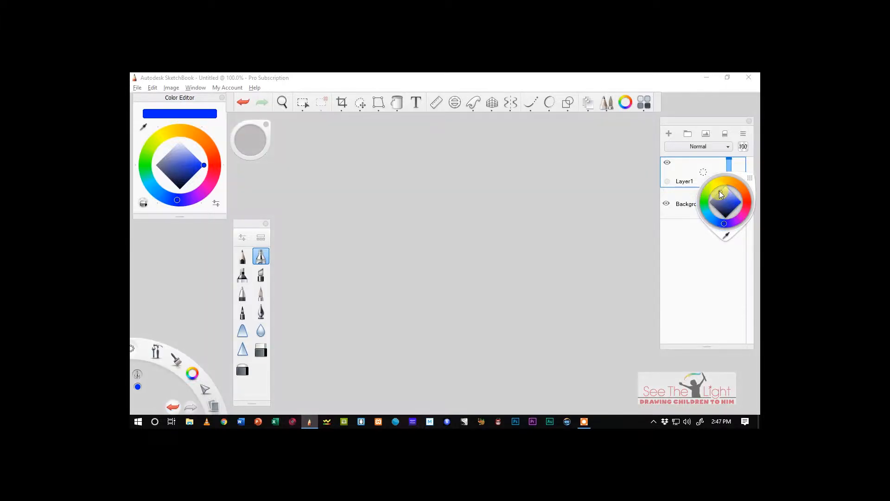
{"action": "left_click", "coordinate": [616, 195]}
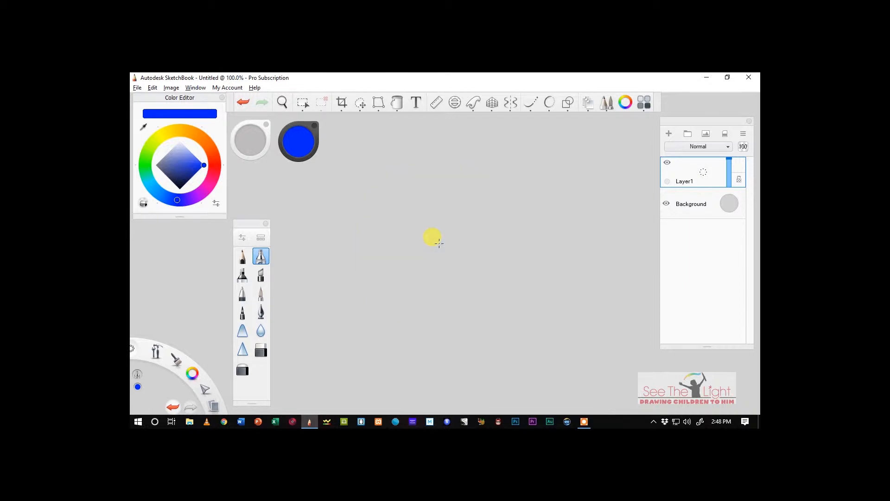
- Paint thick blue test strokes on Layer1 using the Paintbrush with its Size with Heavy Pressure set to 24.7
{"action": "left_click", "coordinate": [260, 294]}
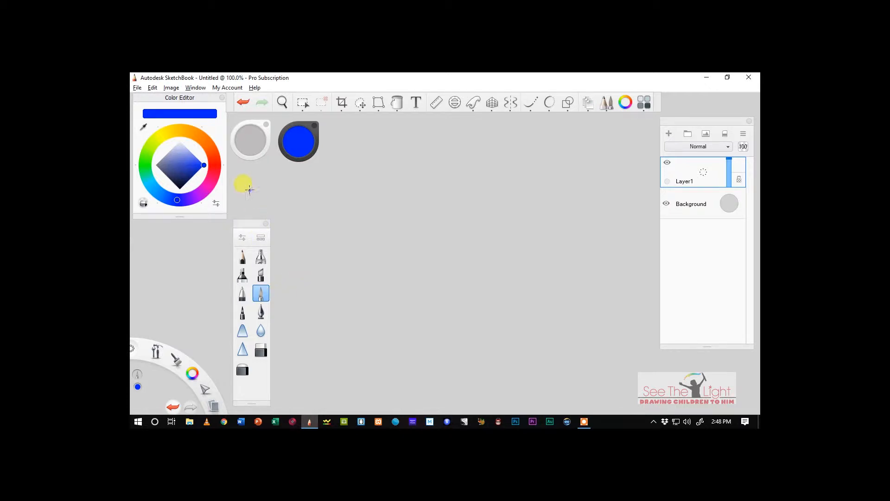
{"action": "left_click", "coordinate": [241, 238]}
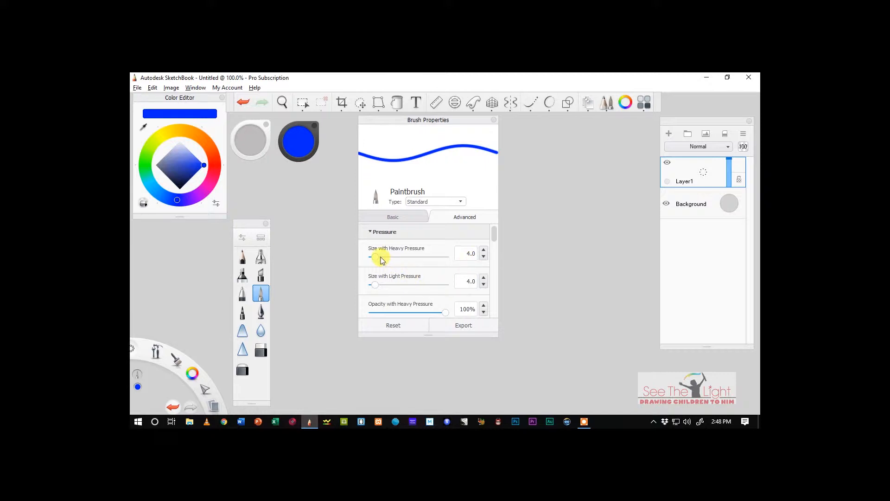
{"action": "mouse_move", "coordinate": [376, 256]}
{"action": "left_mouse_down"}
{"action": "mouse_move", "coordinate": [408, 262]}
{"action": "mouse_move", "coordinate": [391, 260]}
{"action": "left_mouse_up"}
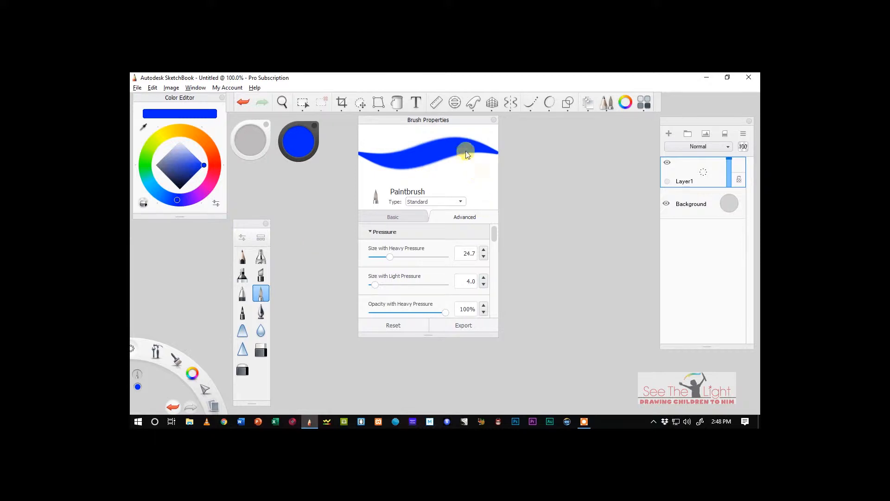
{"action": "left_click", "coordinate": [493, 120]}
{"action": "mouse_move", "coordinate": [519, 259]}
{"action": "left_mouse_down"}
{"action": "mouse_move", "coordinate": [423, 159]}
{"action": "mouse_move", "coordinate": [446, 209]}
{"action": "mouse_move", "coordinate": [451, 258]}
{"action": "mouse_move", "coordinate": [390, 181]}
{"action": "mouse_move", "coordinate": [396, 177]}
{"action": "left_mouse_up"}
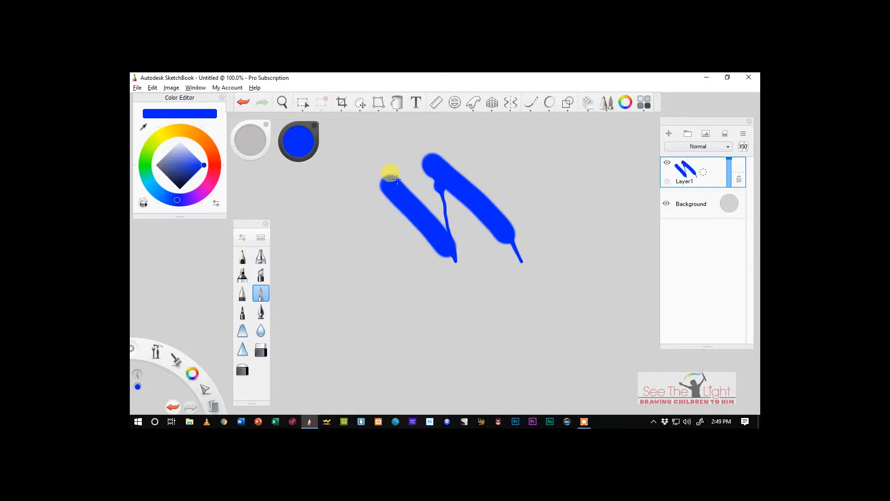
- Set the Paintbrush's Size with Heavy Pressure to 4
{"action": "left_click", "coordinate": [241, 238]}
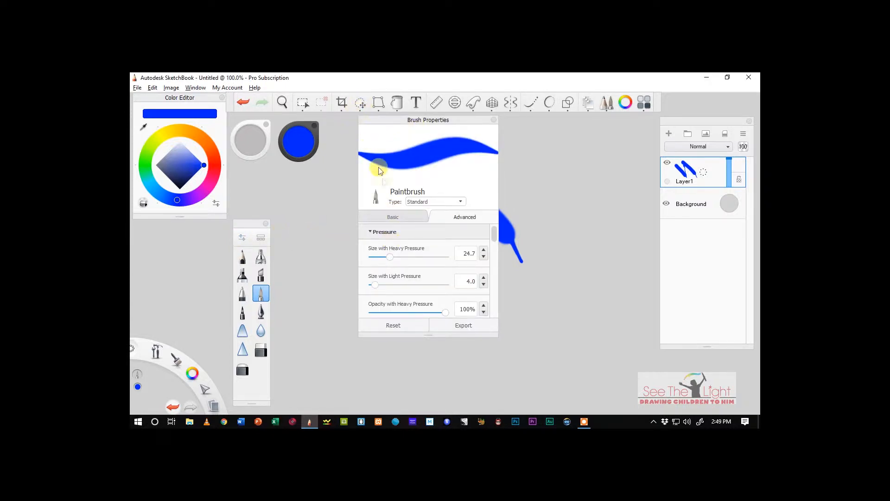
{"action": "left_click", "coordinate": [466, 252]}
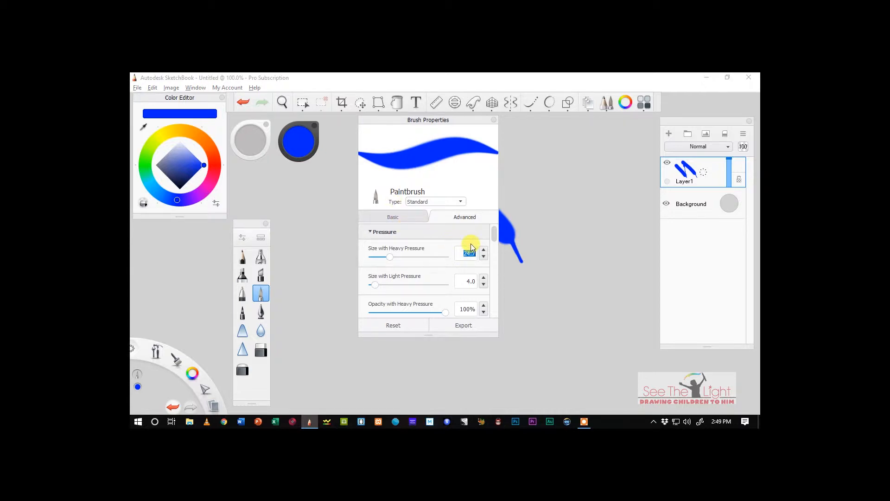
{"action": "type", "text": "4"}
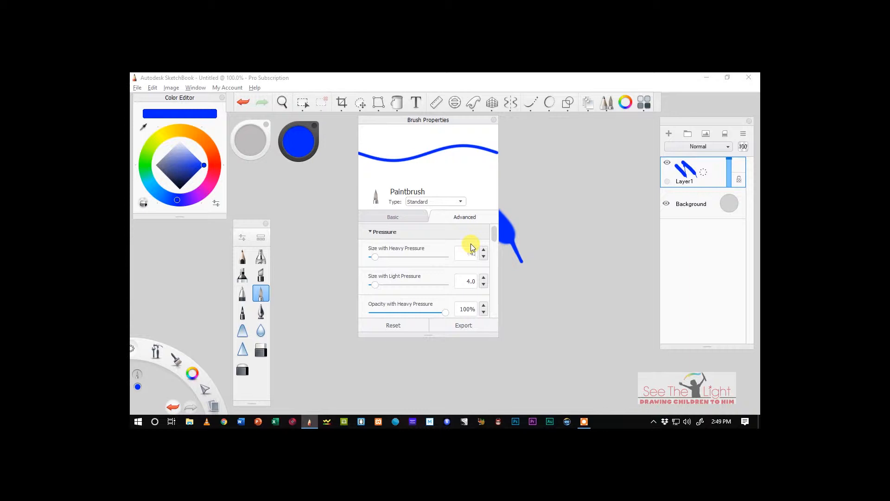
{"action": "left_click", "coordinate": [494, 121]}
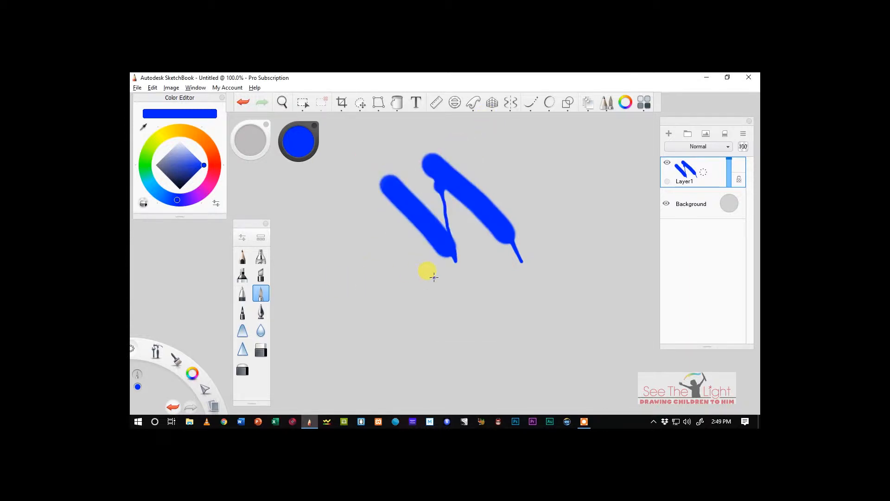
- Paint four thin diagonal blue test lines beside the thick strokes and a small zigzag below them
{"action": "left_click_drag", "start_coordinate": [605, 278], "coordinate": [507, 147]}
{"action": "left_click_drag", "start_coordinate": [583, 304], "coordinate": [500, 166]}
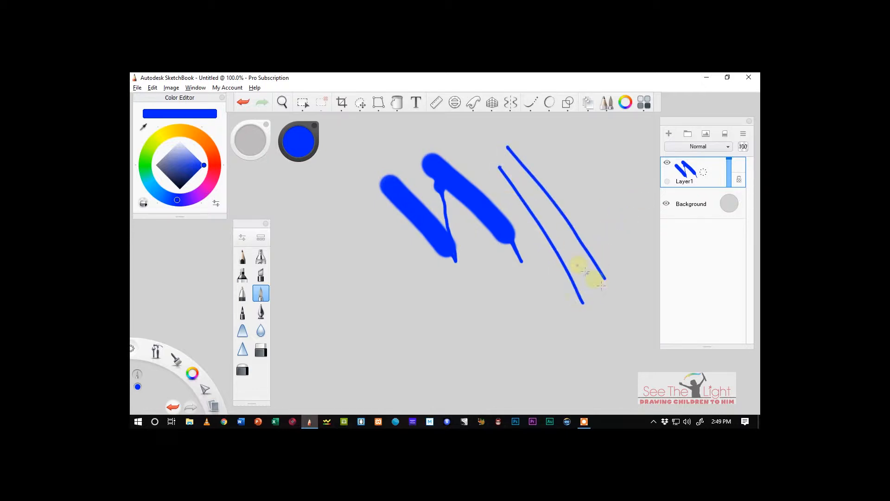
{"action": "left_click_drag", "start_coordinate": [608, 297], "coordinate": [528, 172]}
{"action": "left_click_drag", "start_coordinate": [628, 266], "coordinate": [538, 145]}
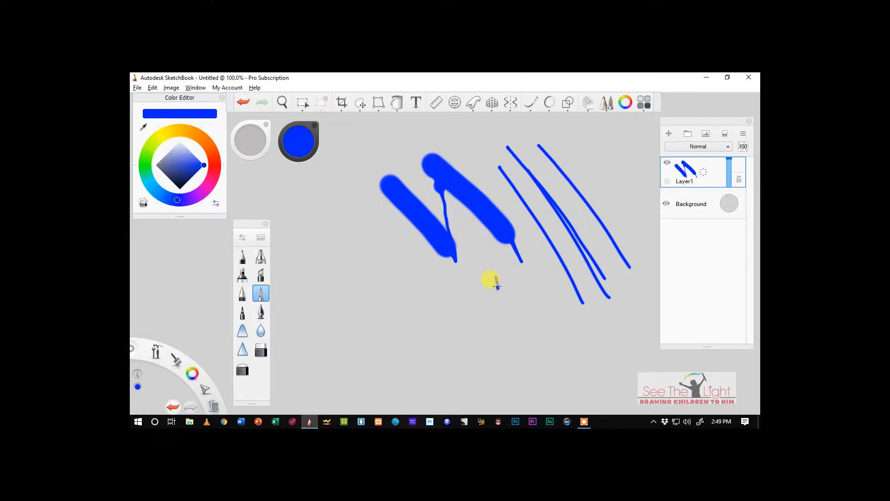
{"action": "left_click_drag", "start_coordinate": [461, 267], "coordinate": [498, 290]}
{"action": "left_click_drag", "start_coordinate": [442, 284], "coordinate": [457, 285]}
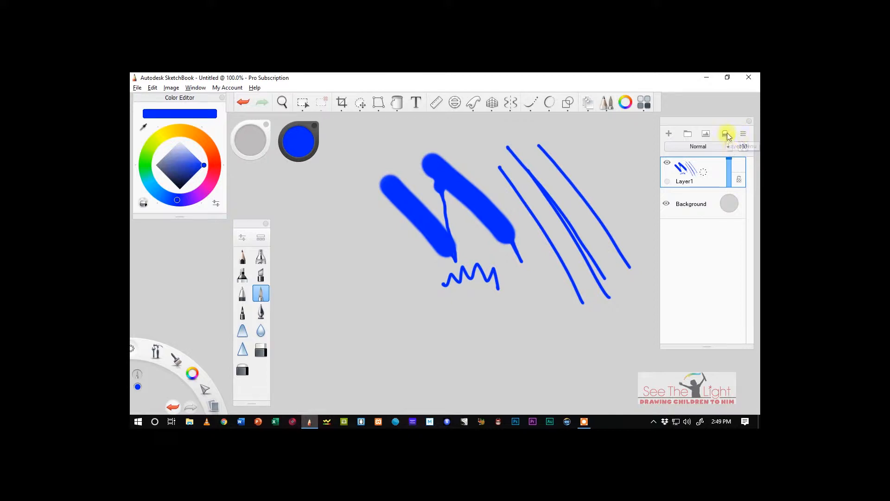
- Clear all strokes from Layer1 and change the brush colour to near-black
{"action": "left_click", "coordinate": [744, 134]}
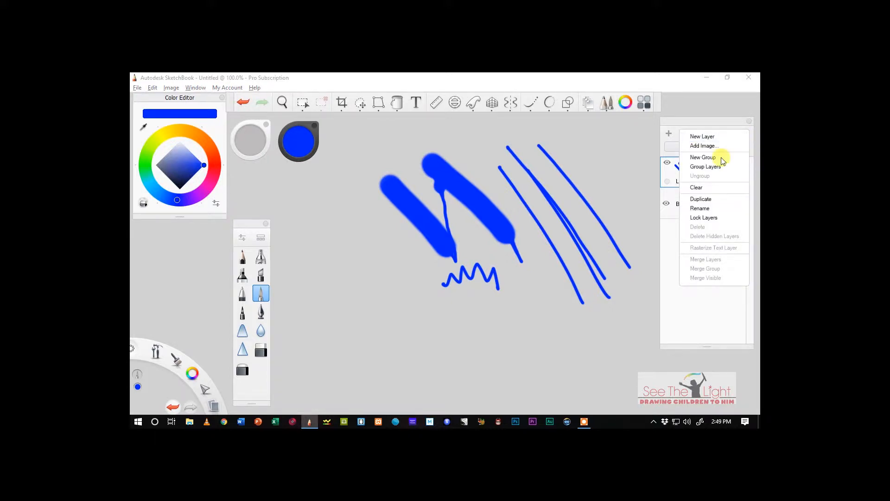
{"action": "left_click", "coordinate": [700, 188]}
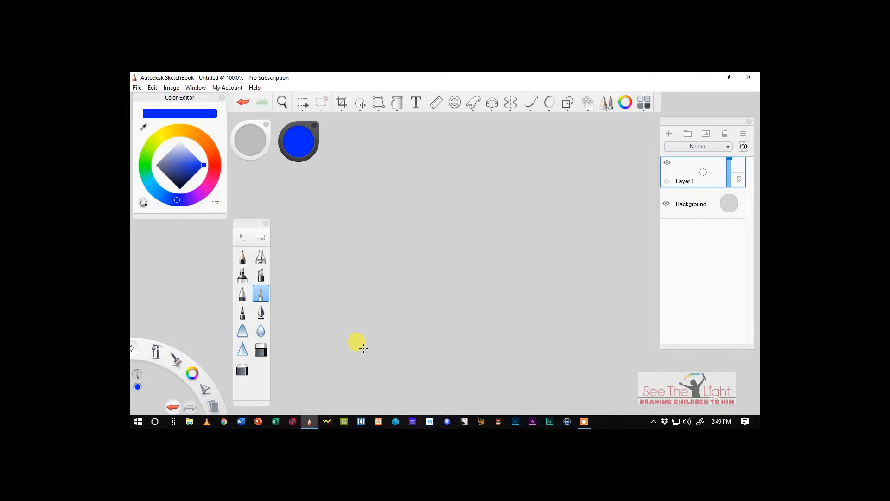
{"action": "left_click", "coordinate": [295, 139]}
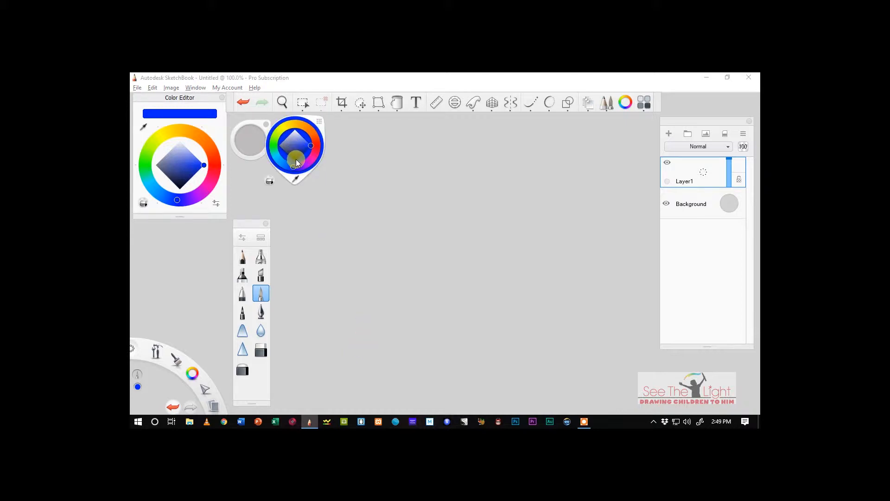
{"action": "left_click", "coordinate": [294, 161]}
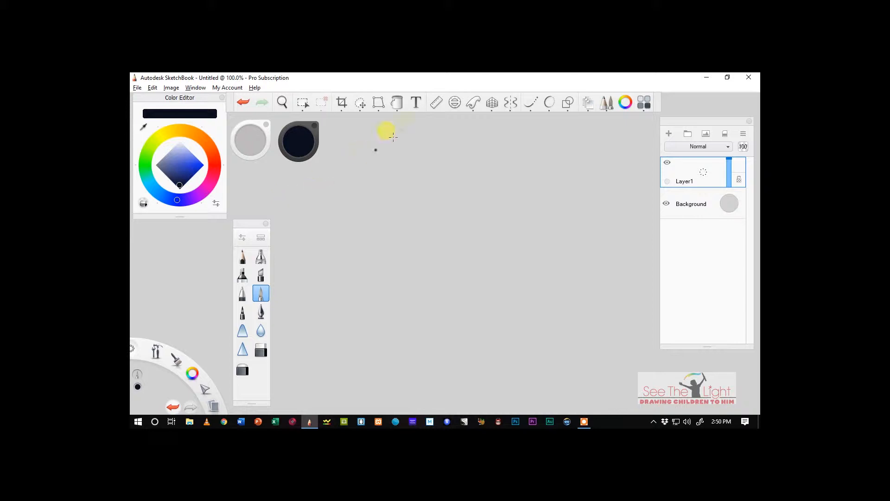
- Turn on radial symmetry with 4 sectors and draw the overlapping petal outlines of a rose around the canvas centre
{"action": "left_click", "coordinate": [510, 102]}
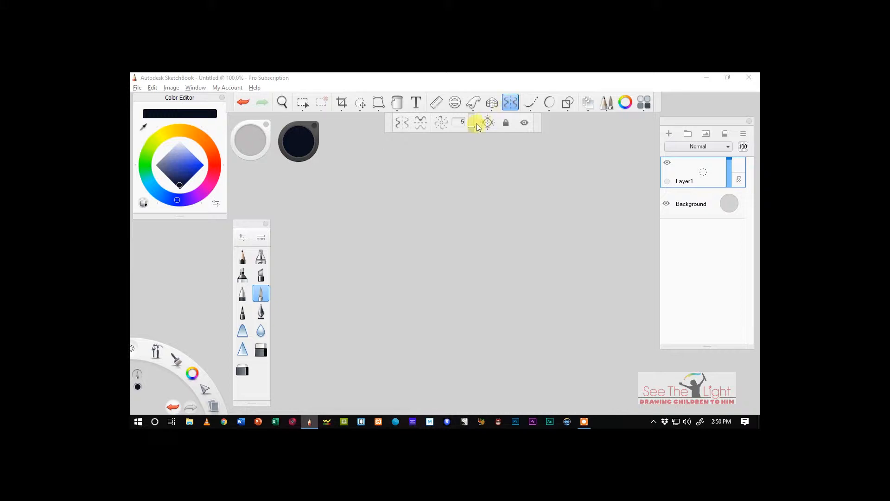
{"action": "left_click_drag", "start_coordinate": [472, 125], "coordinate": [473, 128]}
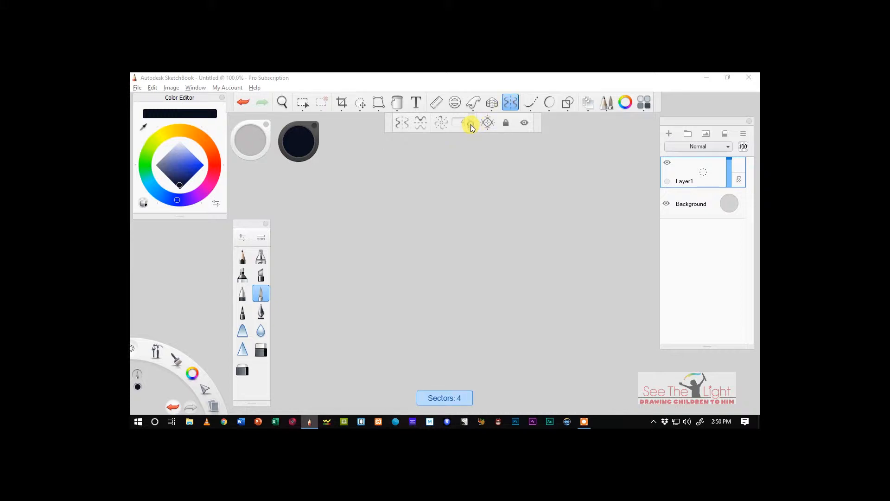
{"action": "left_click", "coordinate": [440, 123]}
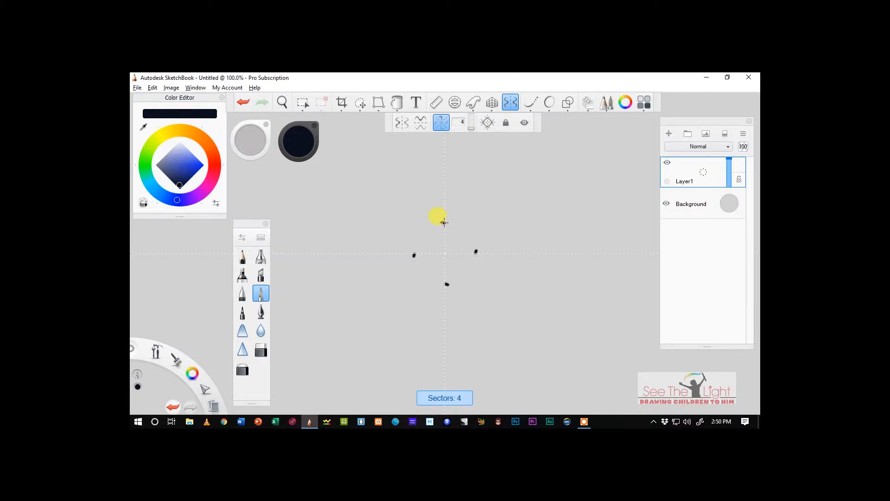
{"action": "left_click_drag", "start_coordinate": [444, 223], "coordinate": [444, 223]}
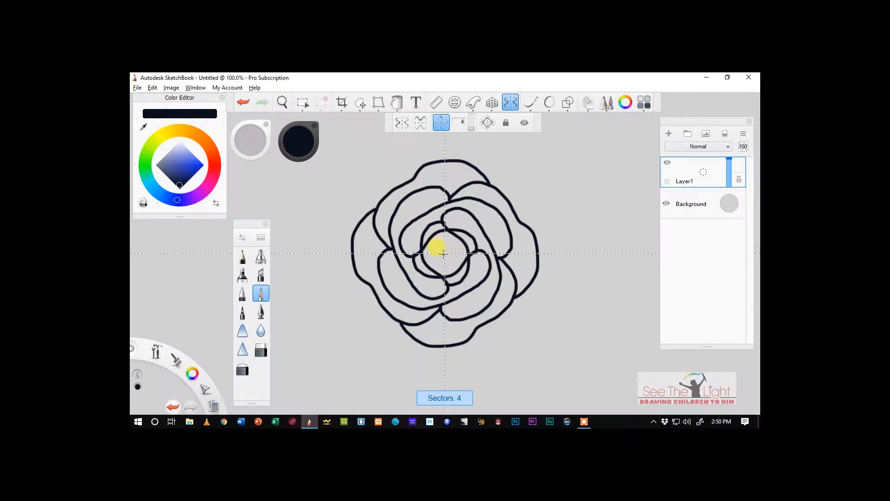
{"action": "left_click_drag", "start_coordinate": [444, 253], "coordinate": [438, 249]}
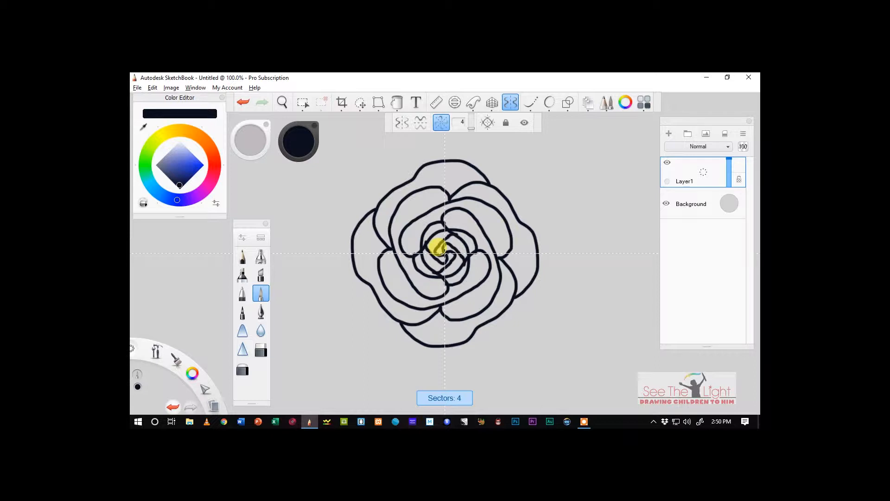
{"action": "left_click", "coordinate": [242, 102]}
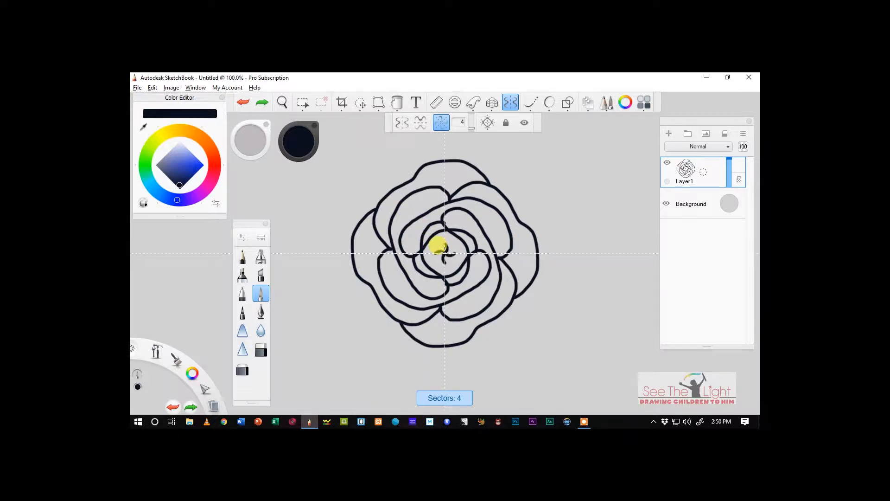
{"action": "left_click_drag", "start_coordinate": [444, 250], "coordinate": [432, 245]}
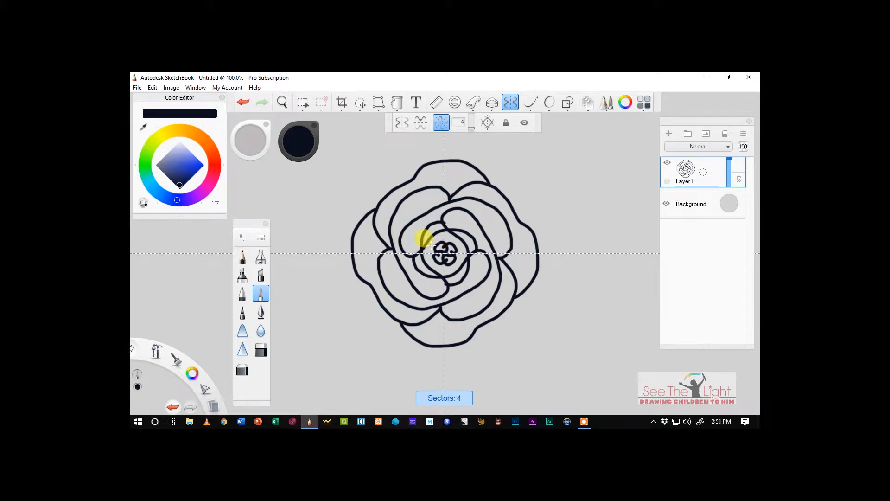
{"action": "left_click", "coordinate": [245, 103]}
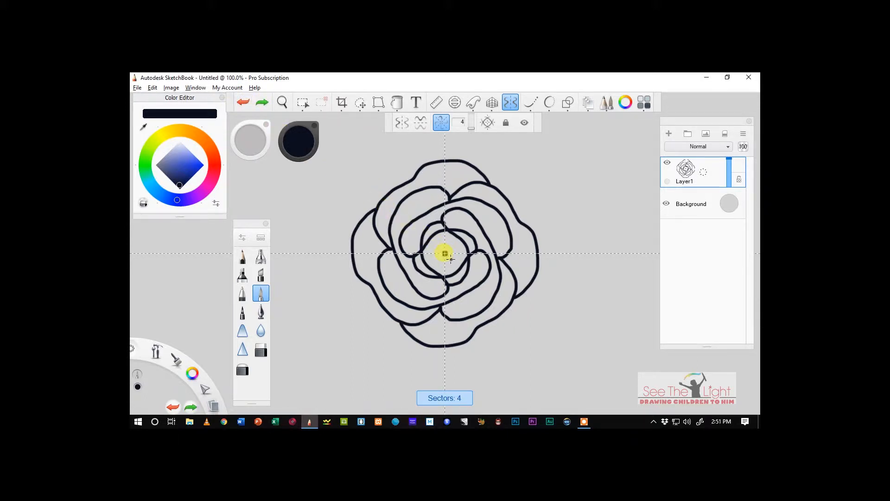
- Draw curved lines from the rose's centre to its innermost ring and turn off radial symmetry
{"action": "mouse_move", "coordinate": [444, 253]}
{"action": "left_mouse_down"}
{"action": "mouse_move", "coordinate": [434, 241]}
{"action": "mouse_move", "coordinate": [435, 218]}
{"action": "left_mouse_up"}
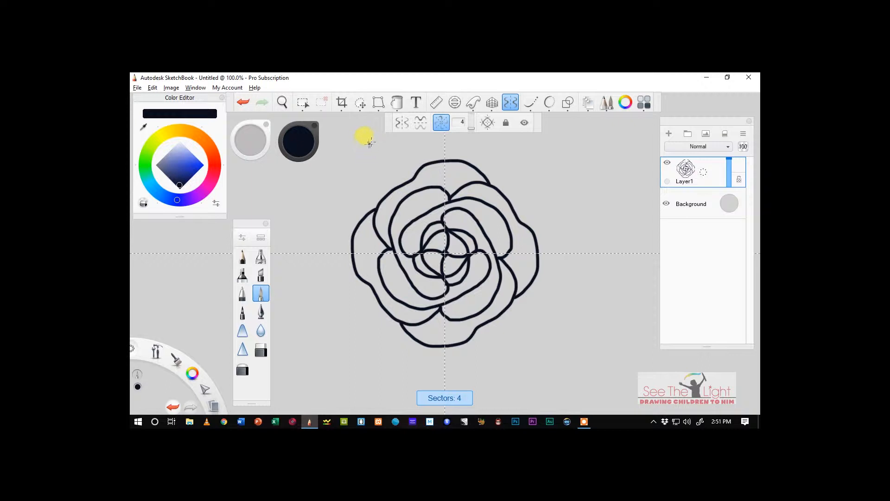
{"action": "left_click", "coordinate": [441, 123]}
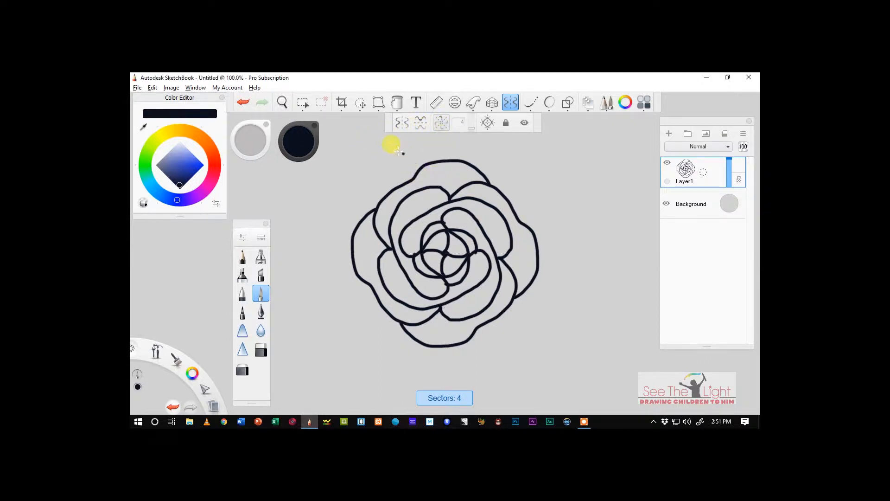
{"action": "left_click", "coordinate": [509, 101]}
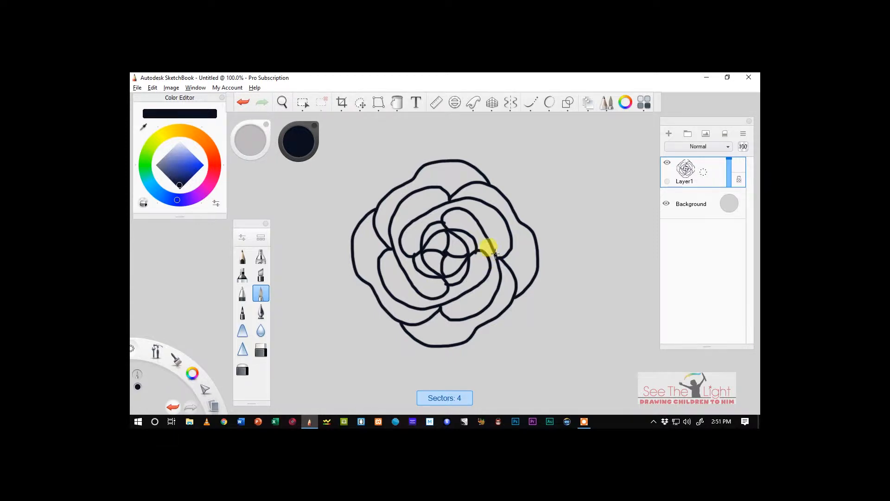
- Examine the rose's line work up close and recentre the whole flower in the view at 100%
{"action": "scroll", "coordinate": [492, 254], "scroll_direction": "up", "scroll_amount": 5}
{"action": "scroll", "coordinate": [508, 273], "scroll_direction": "down", "scroll_amount": 1}
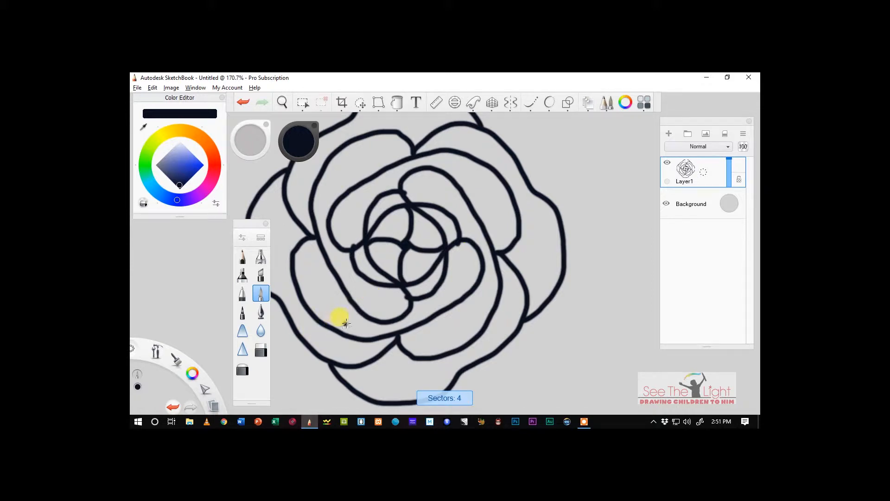
{"action": "scroll", "coordinate": [357, 319], "scroll_direction": "down", "scroll_amount": 1}
{"action": "scroll", "coordinate": [357, 319], "scroll_direction": "down", "scroll_amount": 2}
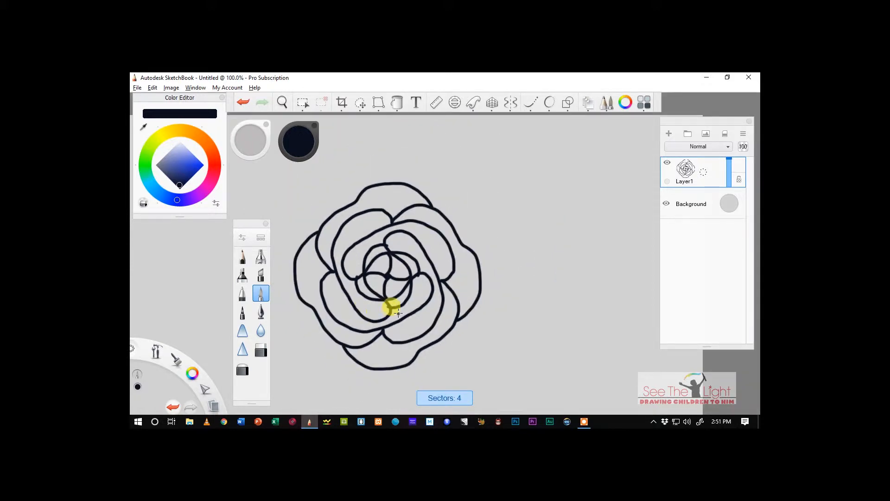
{"action": "left_click", "coordinate": [282, 102]}
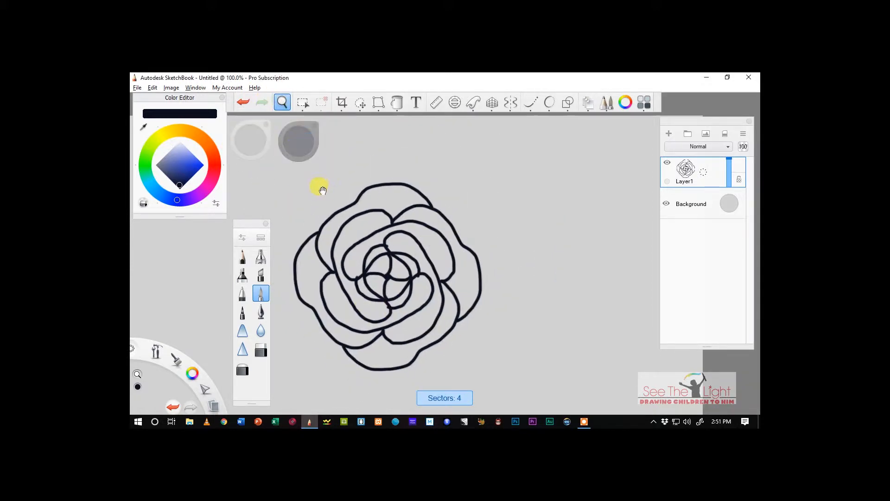
{"action": "left_click_drag", "start_coordinate": [318, 185], "coordinate": [398, 168]}
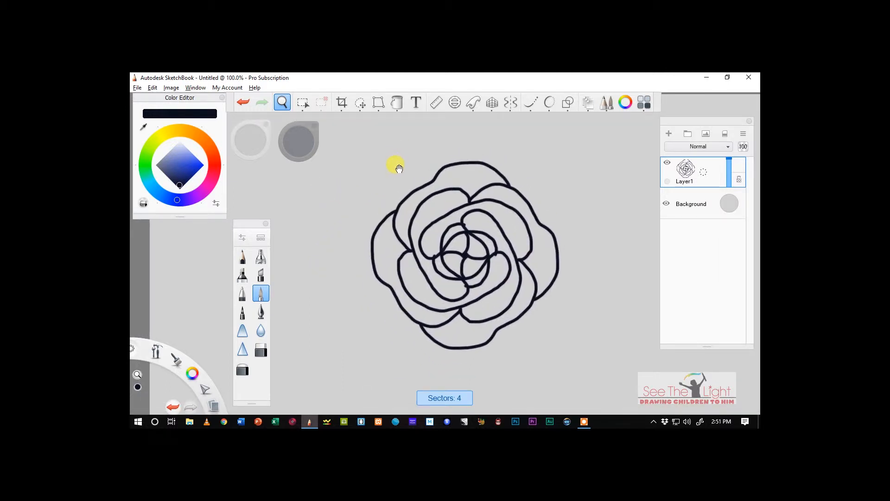
{"action": "left_click", "coordinate": [287, 103]}
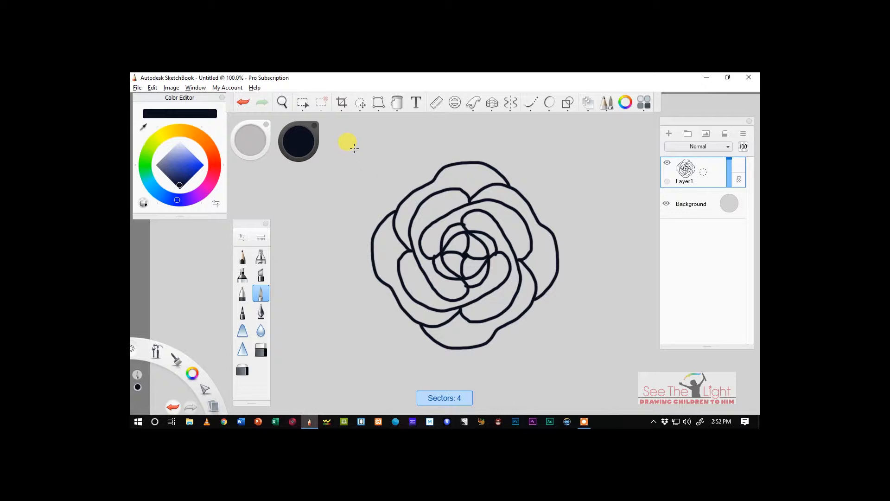
- Select the rose's four outer petal areas on Layer1 with the Magic Wand, adding each petal to the selection
{"action": "left_click", "coordinate": [305, 104]}
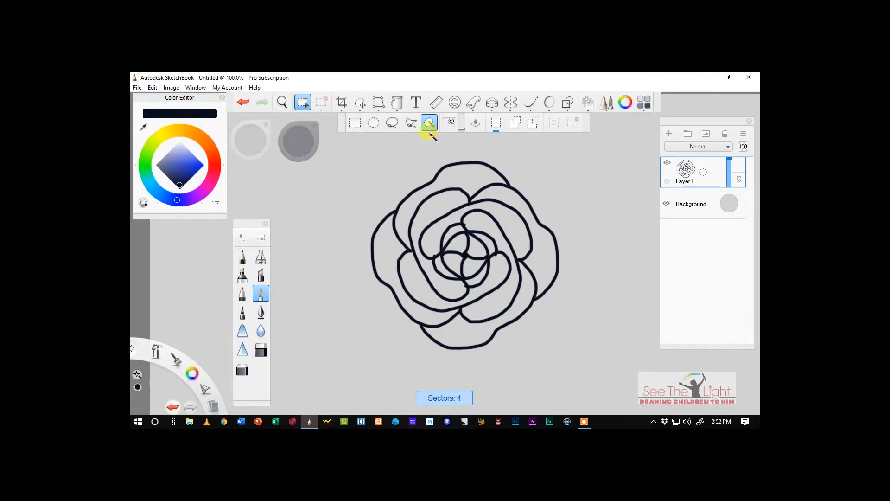
{"action": "left_click", "coordinate": [469, 175]}
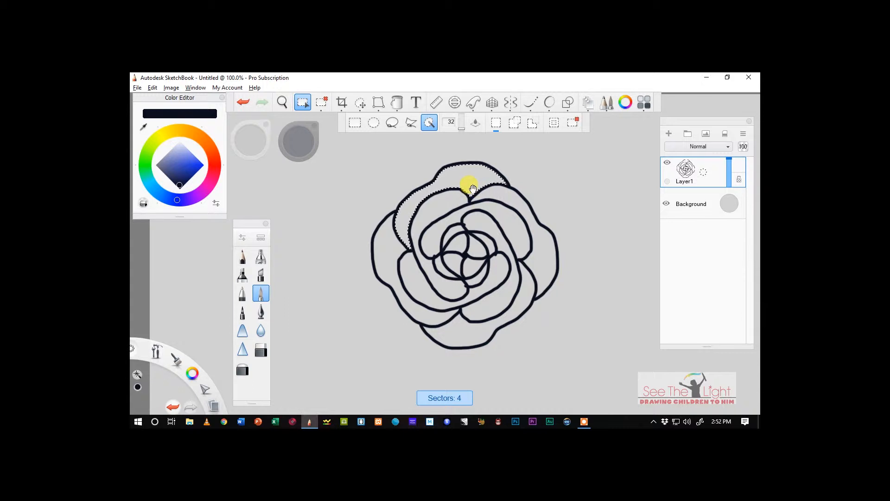
{"action": "left_click", "coordinate": [504, 196], "text": "shift"}
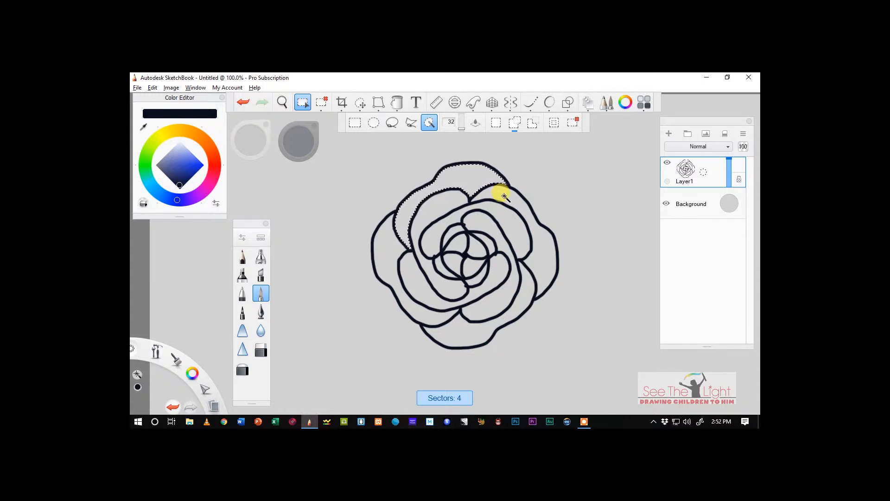
{"action": "left_click", "coordinate": [528, 296]}
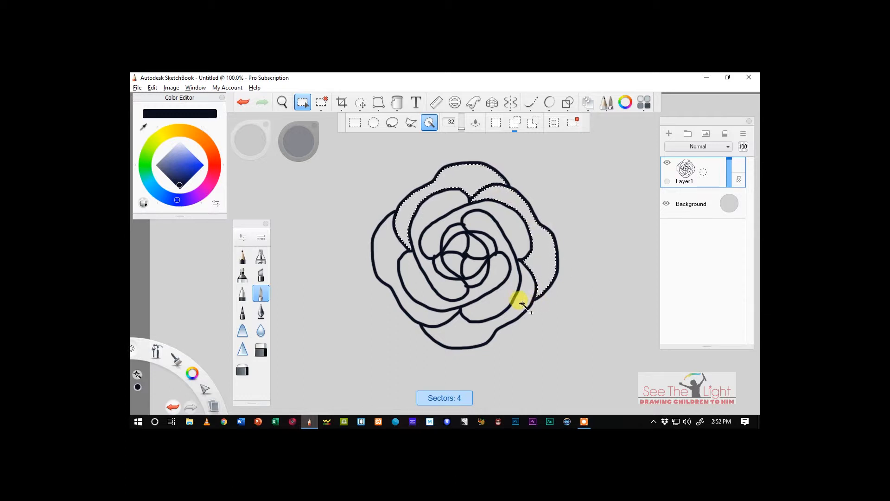
{"action": "left_click", "coordinate": [424, 314]}
{"action": "left_click", "coordinate": [423, 314], "text": "shift"}
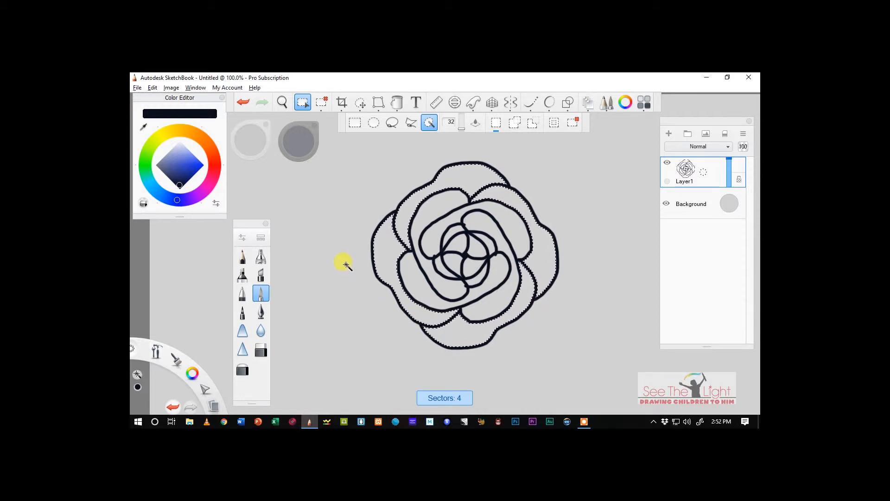
- Try a solid Flood Fill of very dark brown in the selected outer petals and undo it
{"action": "left_click", "coordinate": [398, 103]}
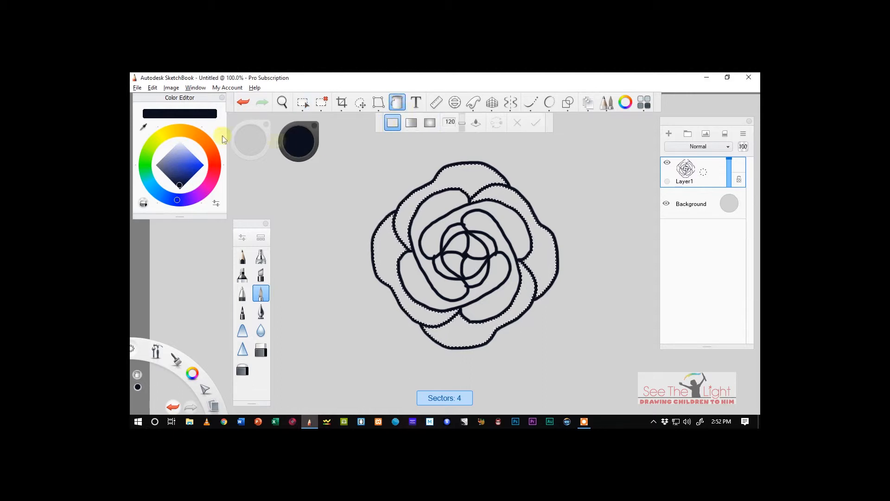
{"action": "left_click", "coordinate": [186, 131]}
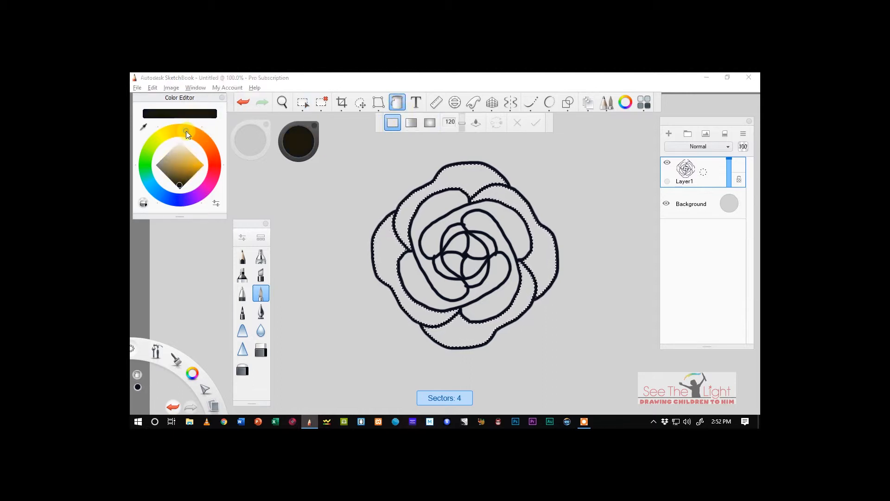
{"action": "left_click", "coordinate": [462, 175]}
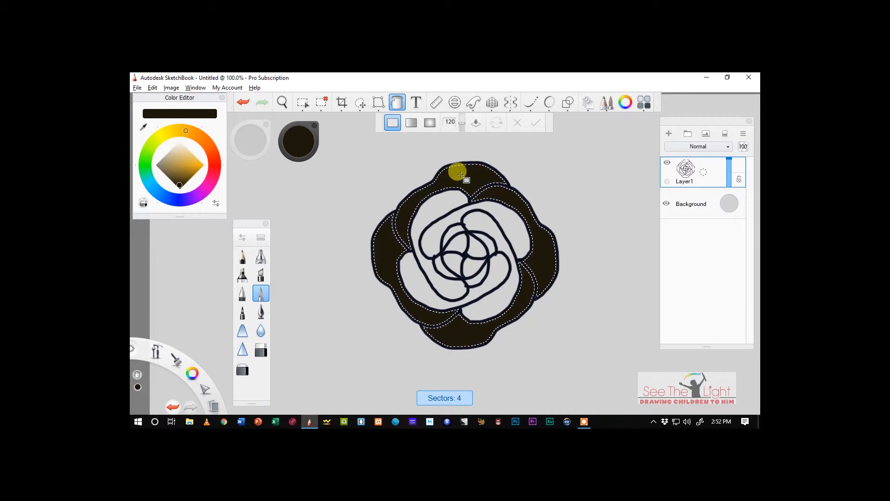
{"action": "left_click", "coordinate": [245, 104]}
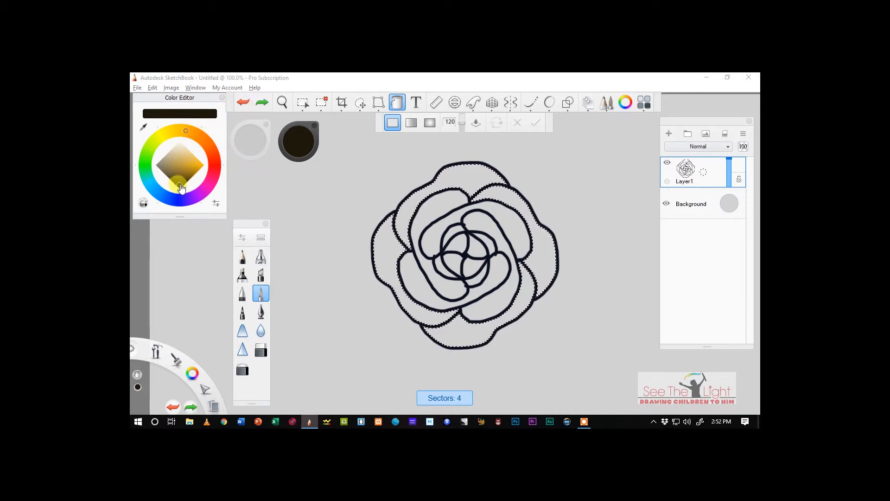
- Fill the selected outer petals with bright yellow-orange on Layer1 and undo both the fill and the selection
{"action": "left_click_drag", "start_coordinate": [181, 188], "coordinate": [204, 165]}
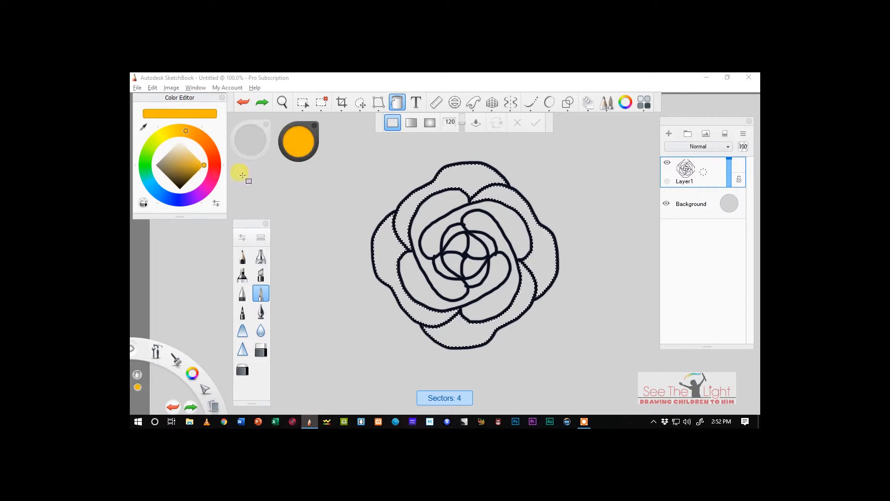
{"action": "left_click", "coordinate": [440, 173]}
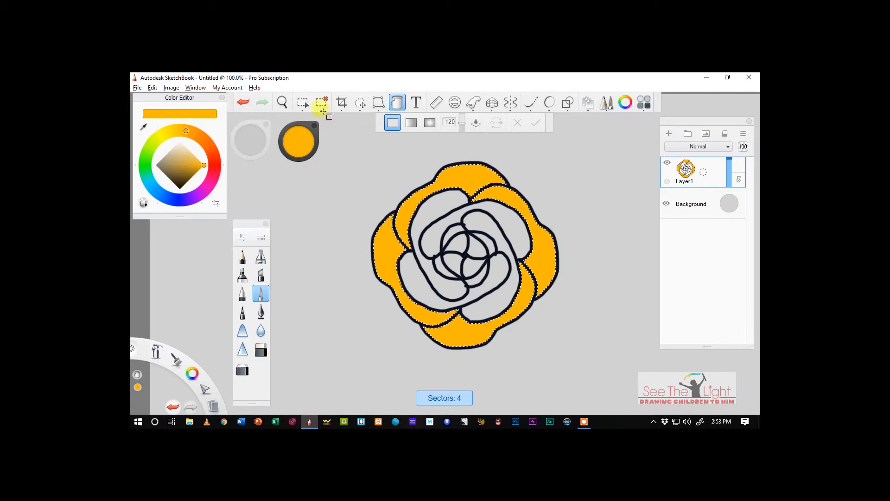
{"action": "left_click", "coordinate": [242, 104]}
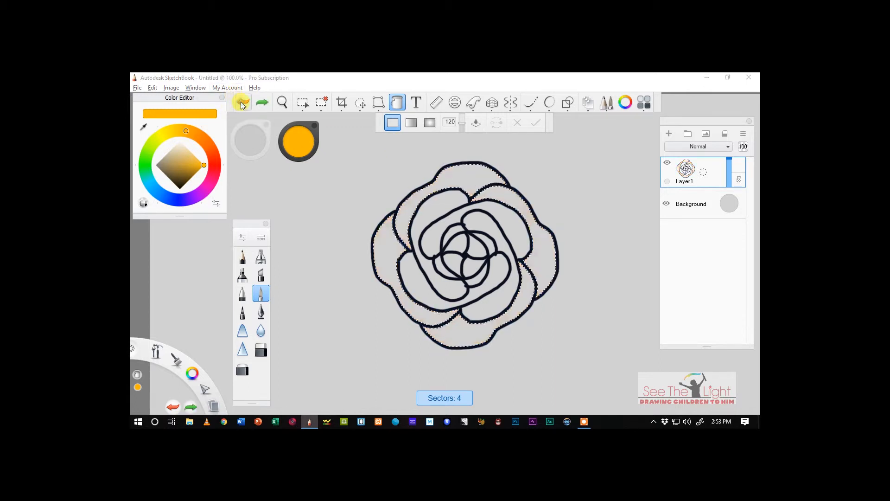
{"action": "left_click", "coordinate": [241, 104]}
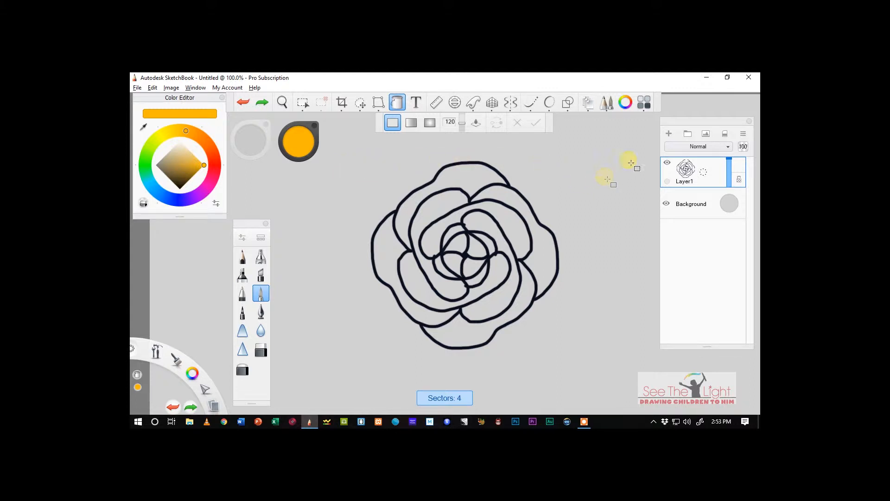
- Add a new layer beneath Layer1 and change the fill colour to soft pink
{"action": "left_click", "coordinate": [668, 134]}
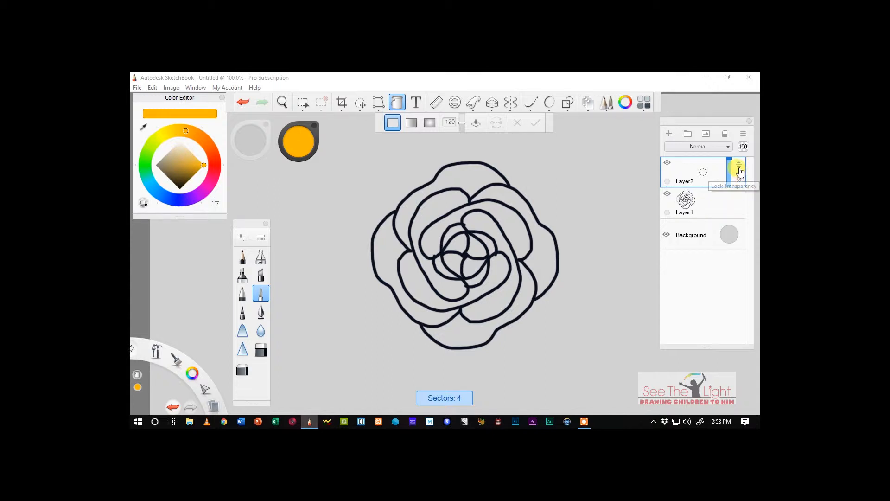
{"action": "left_click_drag", "start_coordinate": [739, 171], "coordinate": [661, 207]}
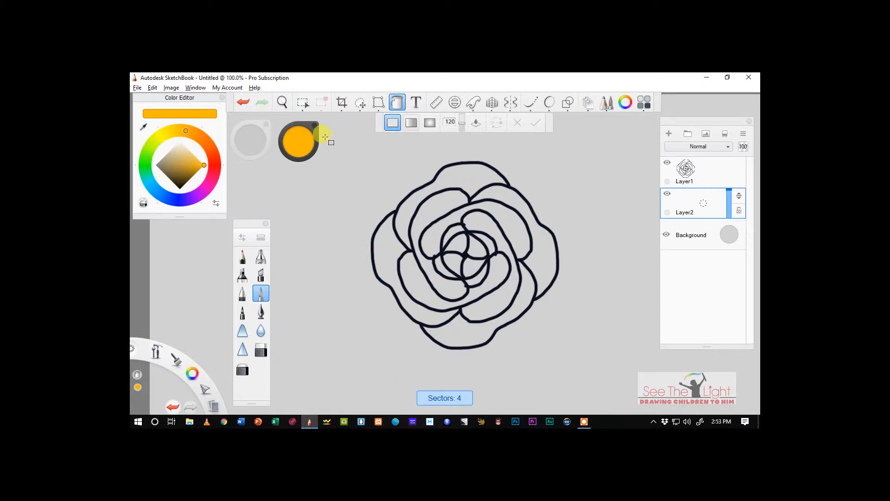
{"action": "left_click", "coordinate": [214, 171]}
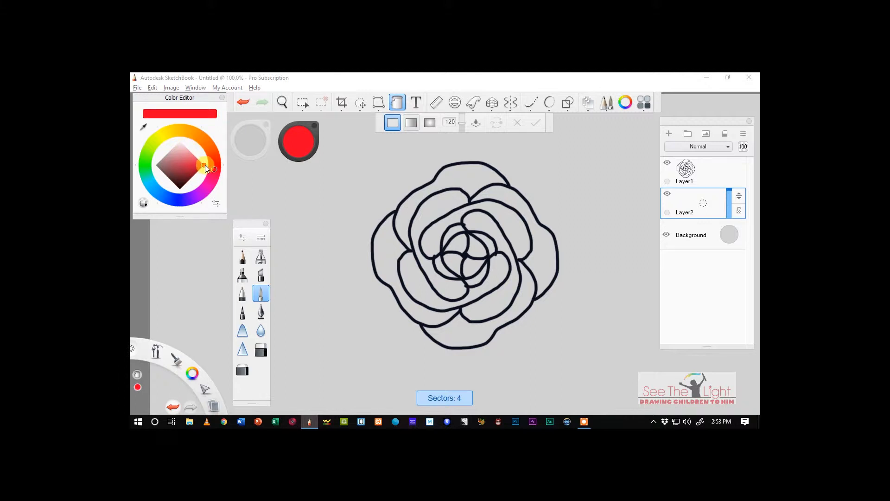
{"action": "mouse_move", "coordinate": [204, 166]}
{"action": "left_mouse_down"}
{"action": "mouse_move", "coordinate": [190, 156]}
{"action": "mouse_move", "coordinate": [214, 175]}
{"action": "mouse_move", "coordinate": [185, 158]}
{"action": "left_mouse_up"}
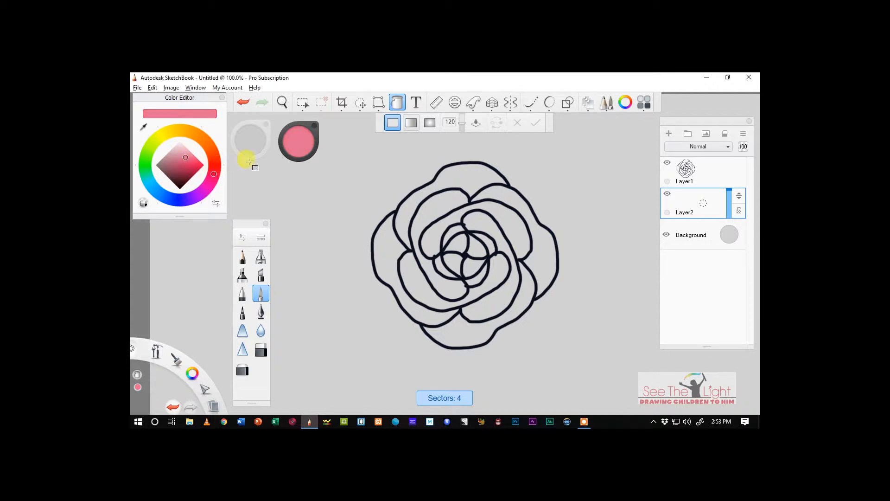
{"action": "left_click", "coordinate": [296, 151]}
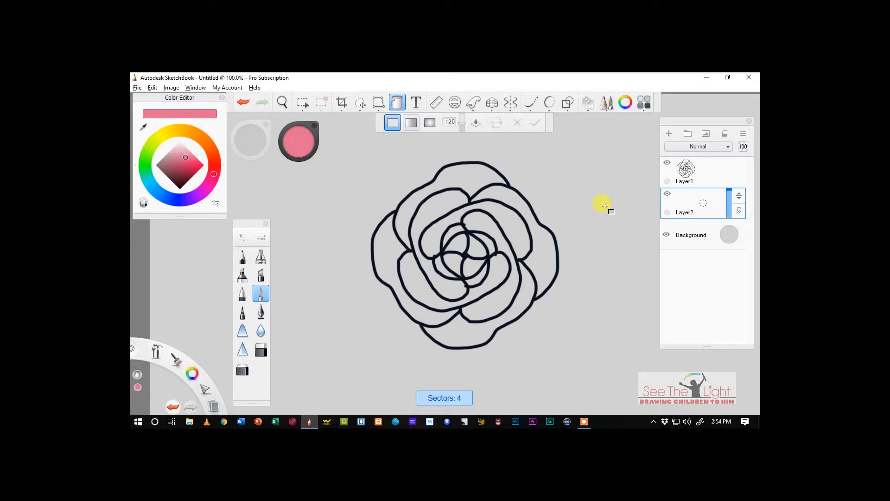
- Make Layer1 active and select all four outer petal areas of the rose with the Magic Wand
{"action": "left_click", "coordinate": [710, 173]}
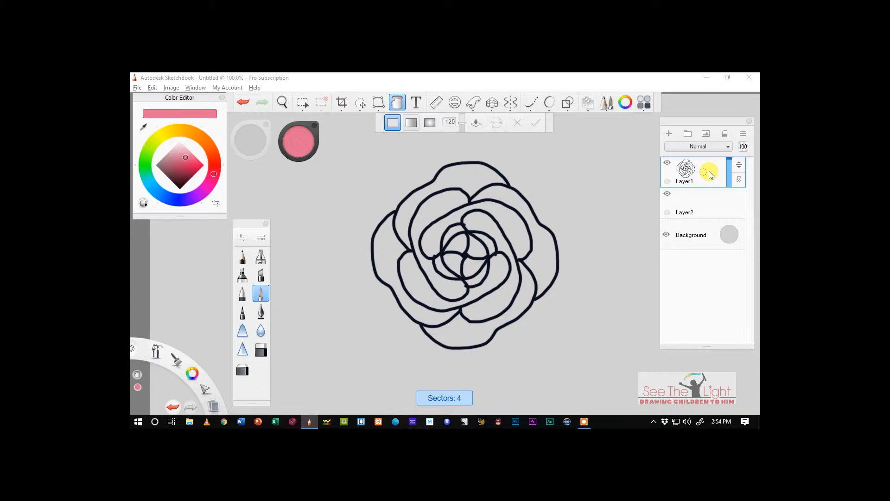
{"action": "left_click", "coordinate": [686, 175]}
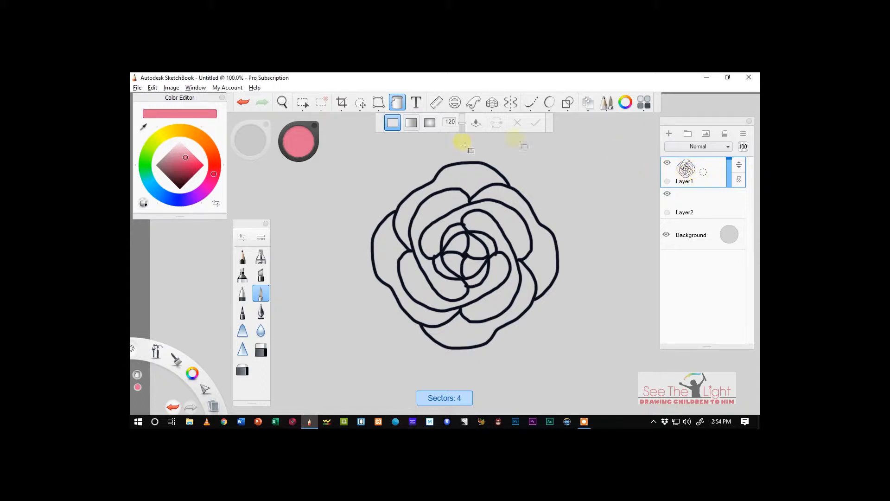
{"action": "left_click", "coordinate": [304, 104]}
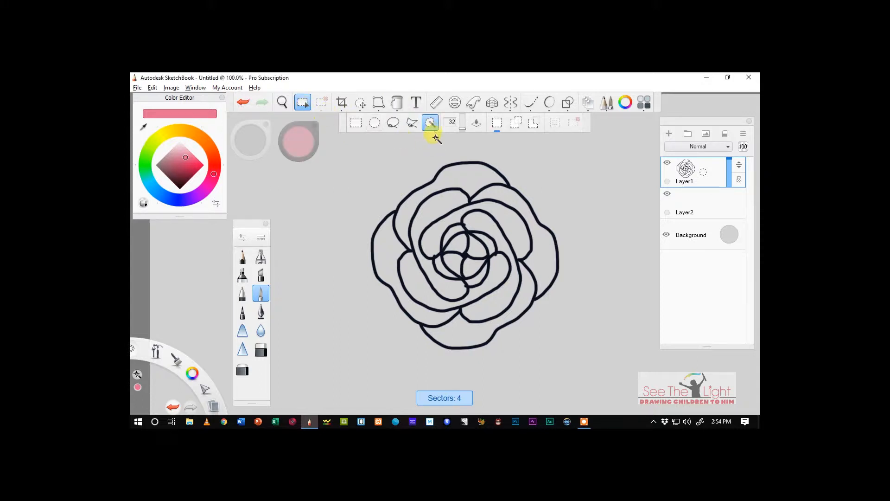
{"action": "left_click", "coordinate": [467, 178]}
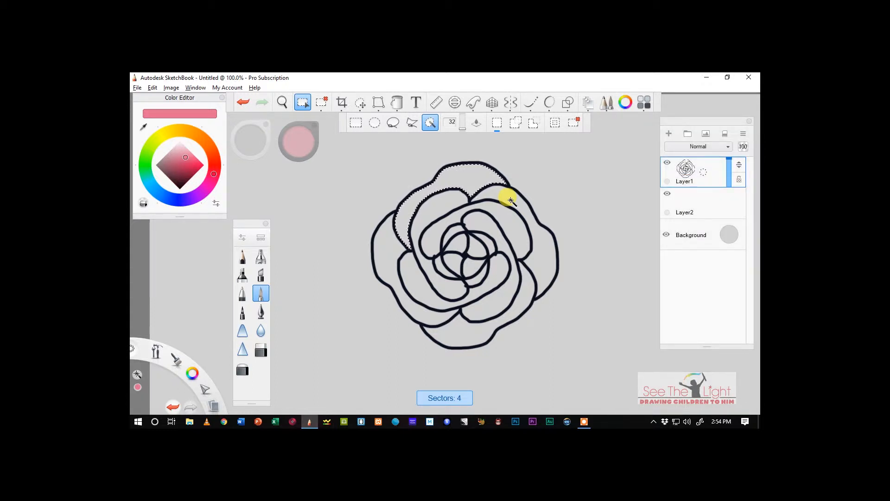
{"action": "left_click", "coordinate": [522, 295]}
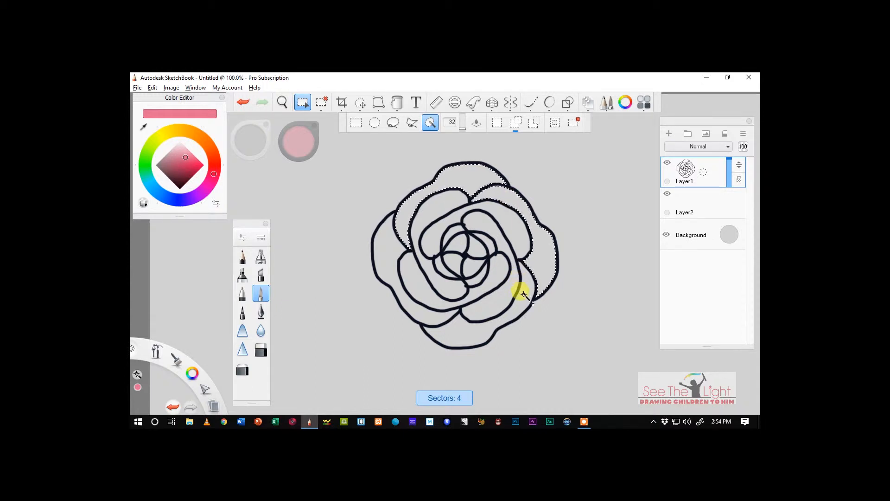
{"action": "left_click", "coordinate": [418, 312]}
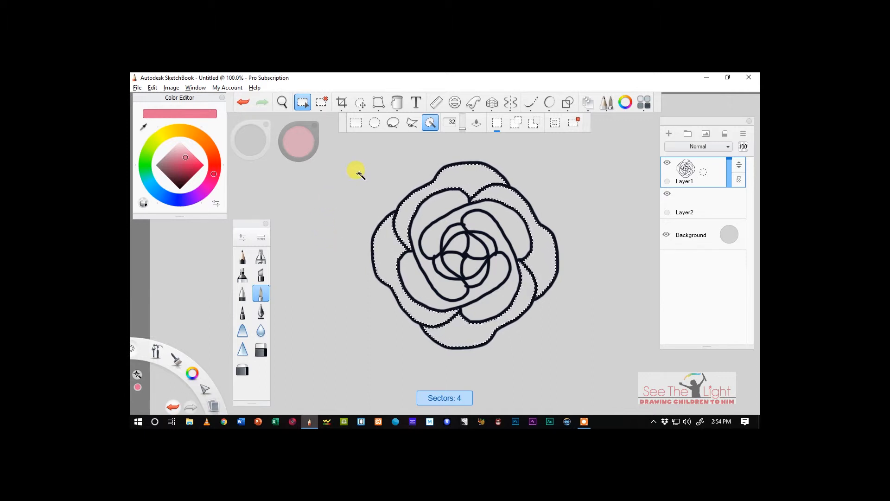
- Try a solid pink Flood Fill in the selected outer petals on Layer1, and undo the fill and the selection
{"action": "left_click", "coordinate": [396, 103]}
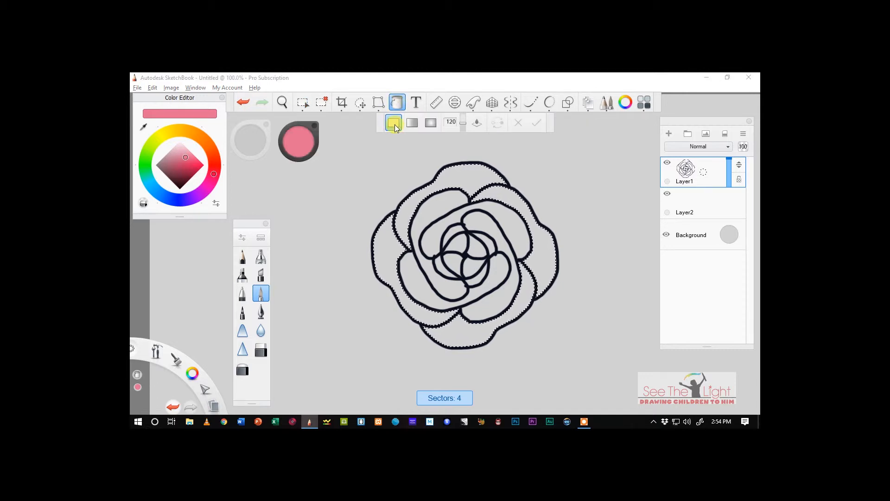
{"action": "left_click", "coordinate": [459, 172]}
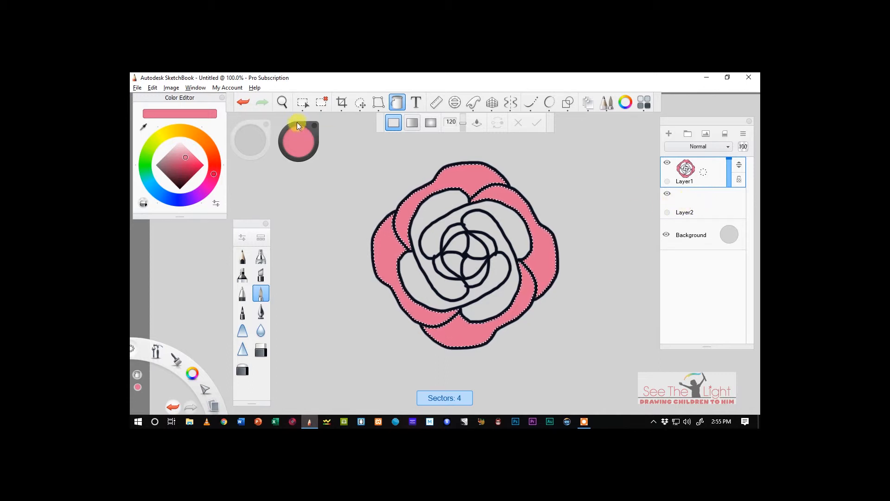
{"action": "left_click", "coordinate": [241, 104]}
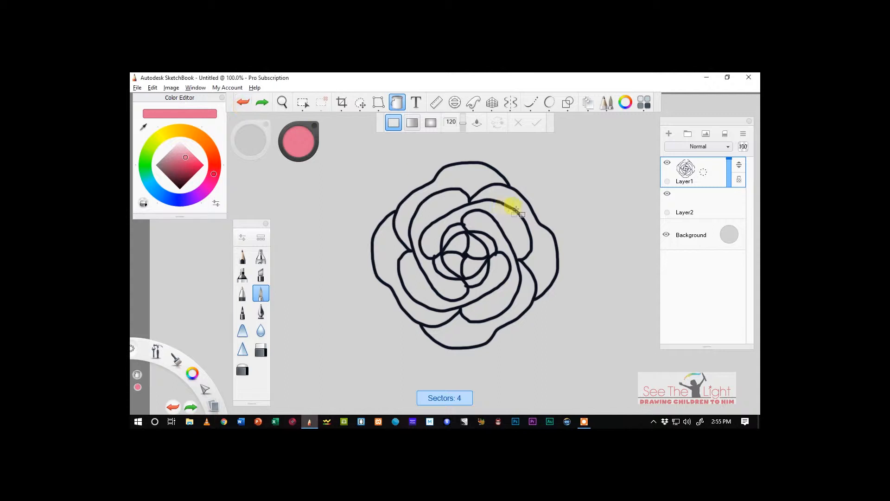
- Try selecting the upper outer petal with the Magic Wand while Layer2 is active, and undo that selection
{"action": "left_click", "coordinate": [683, 206]}
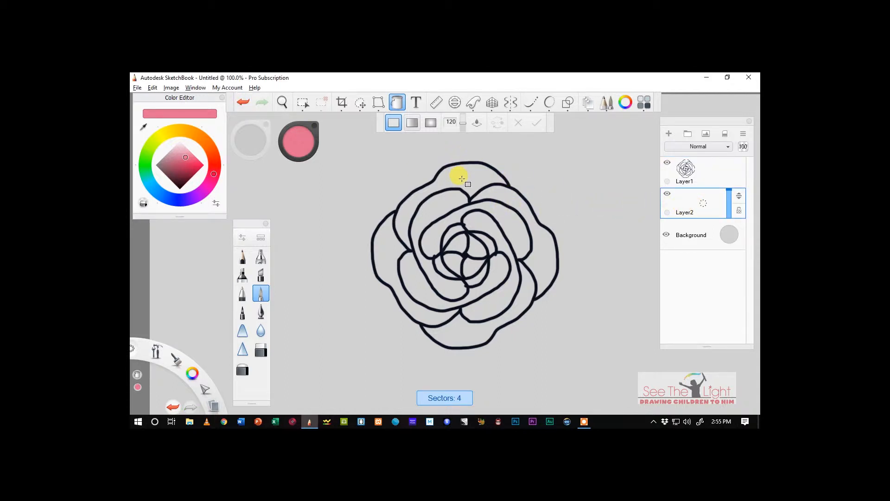
{"action": "left_click", "coordinate": [302, 102]}
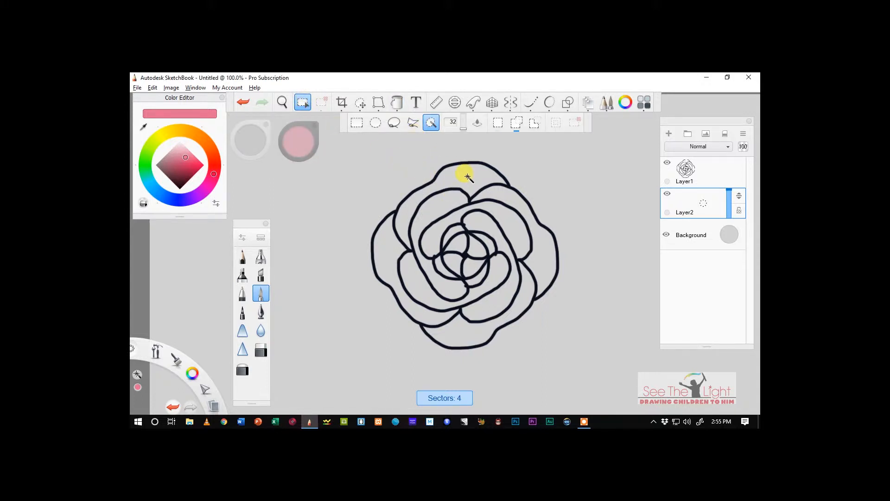
{"action": "left_click", "coordinate": [467, 177]}
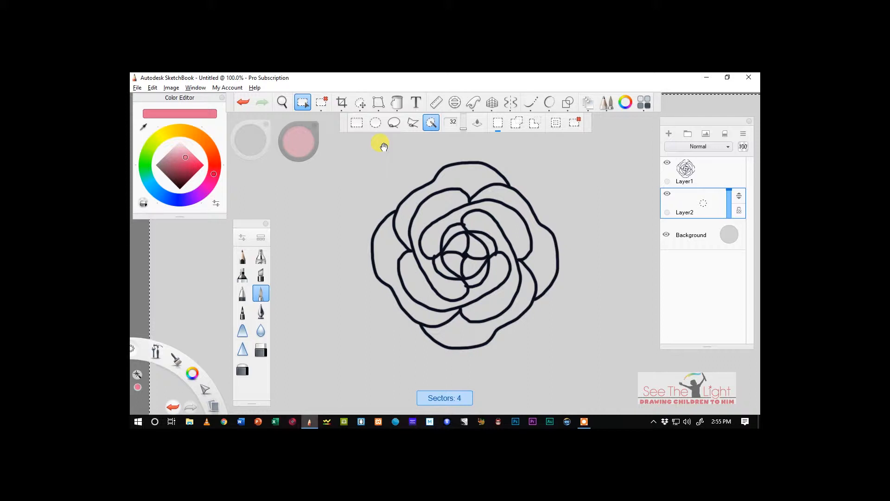
{"action": "left_click", "coordinate": [242, 104]}
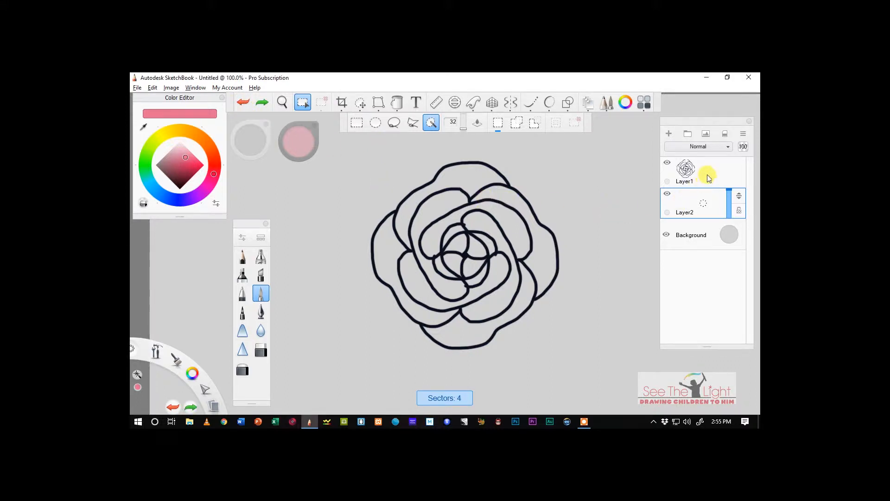
- Return to Layer1 and select the rose's four outer petal areas with the Magic Wand
{"action": "left_click", "coordinate": [707, 178]}
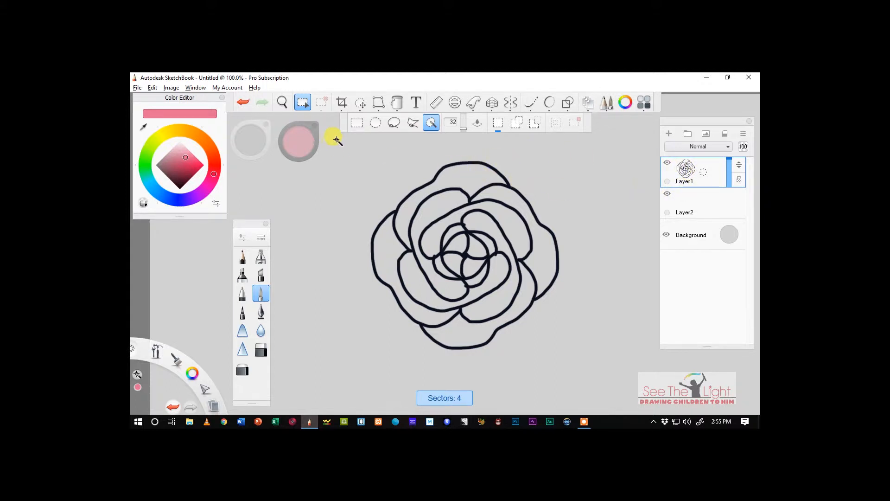
{"action": "left_click", "coordinate": [464, 181]}
{"action": "left_click", "coordinate": [469, 180]}
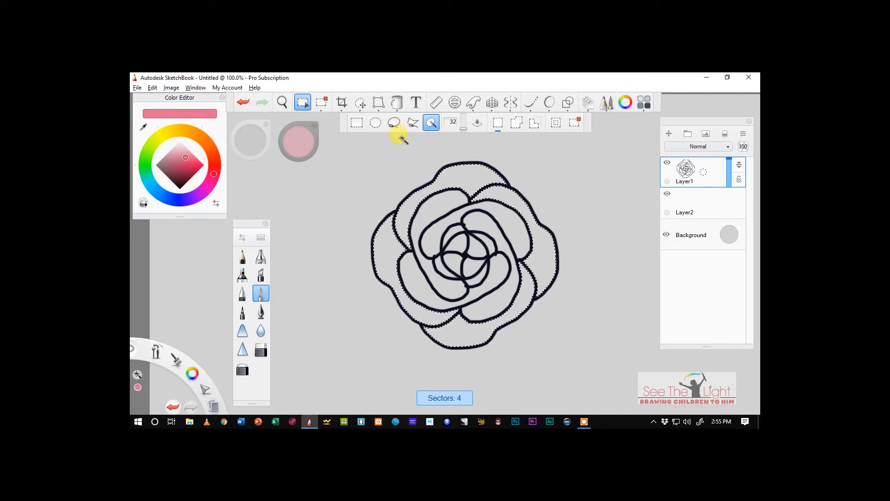
- Flood-fill the selected outer petals with solid pink on Layer2, and clear the selection
{"action": "left_click", "coordinate": [701, 203]}
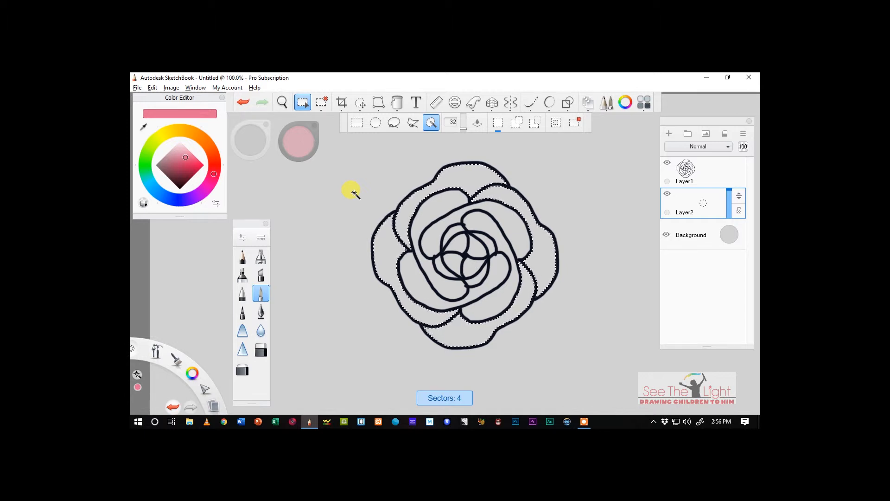
{"action": "left_click", "coordinate": [397, 104]}
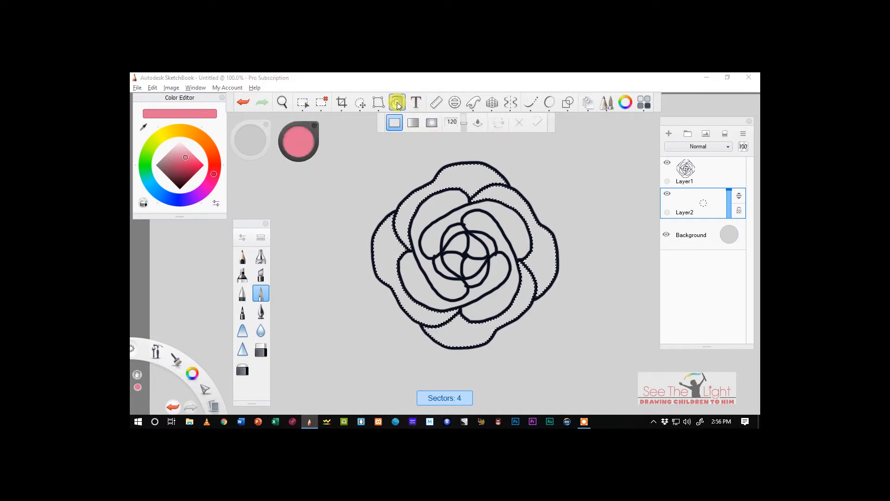
{"action": "left_click", "coordinate": [471, 171]}
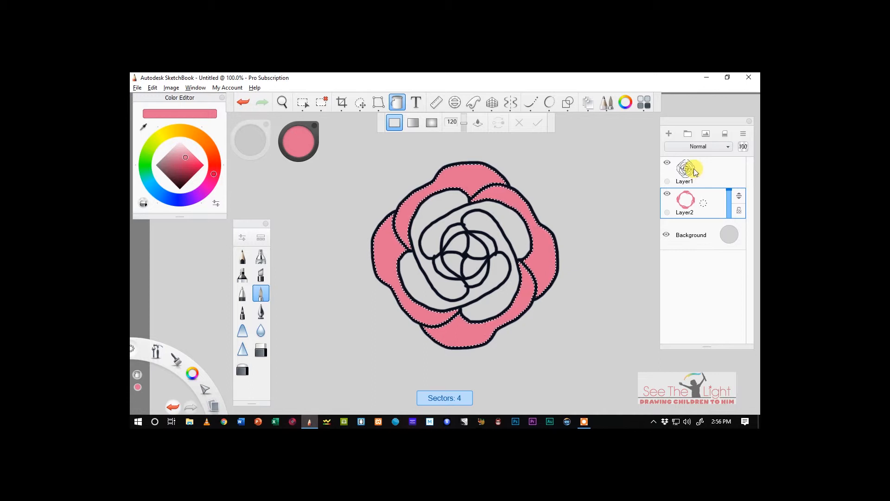
{"action": "left_click", "coordinate": [323, 104]}
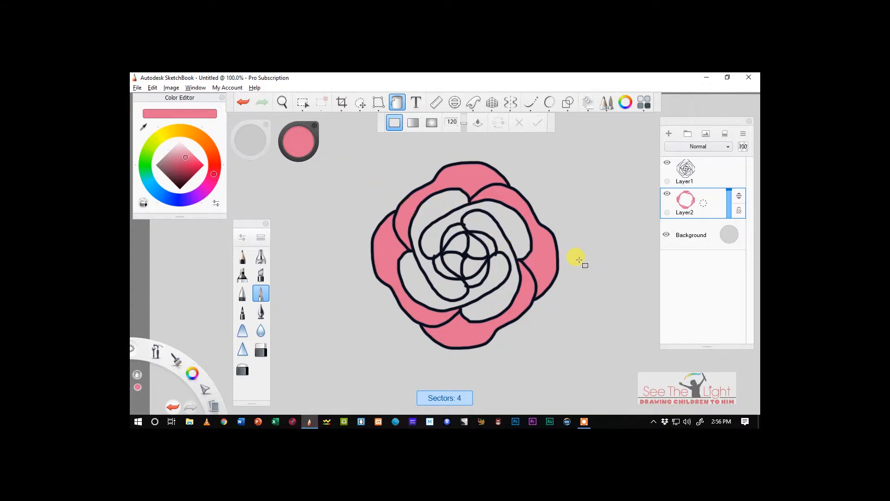
- Add a new layer above Layer2, and select the rose's middle ring of petals on Layer1 with the Magic Wand
{"action": "left_click", "coordinate": [668, 134]}
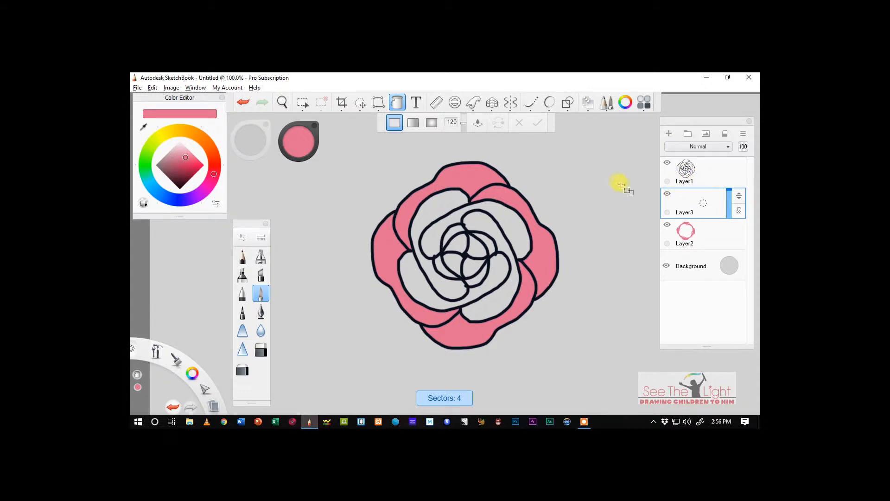
{"action": "left_click", "coordinate": [717, 170]}
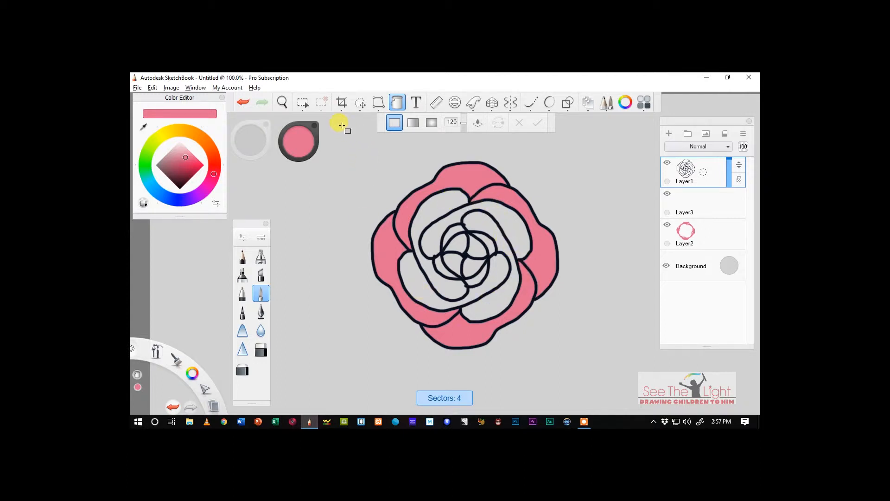
{"action": "left_click", "coordinate": [304, 103]}
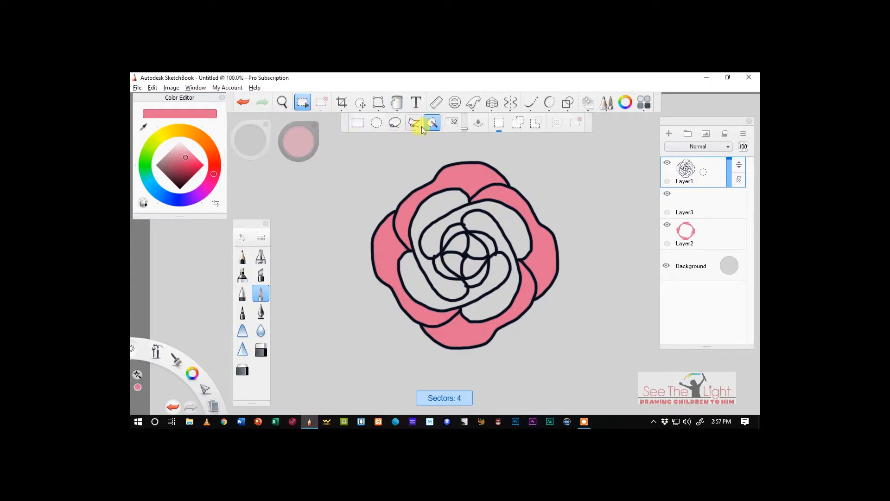
{"action": "left_click", "coordinate": [437, 210]}
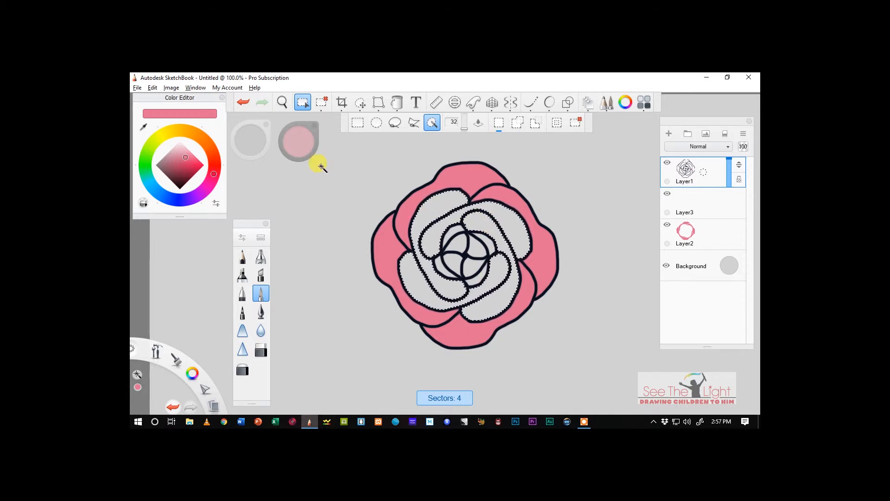
- Try a solid Flood Fill in a deeper reddish pink in the selected middle petals on Layer1, and undo the fill
{"action": "left_click", "coordinate": [185, 158]}
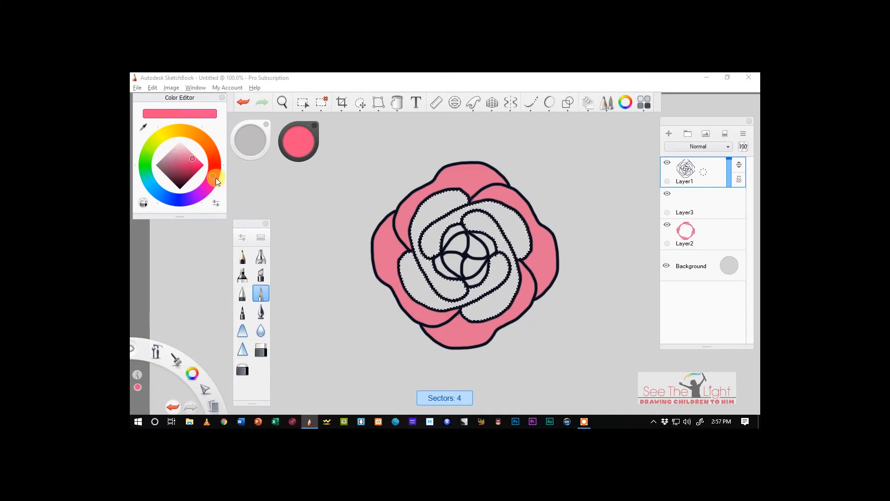
{"action": "left_click_drag", "start_coordinate": [214, 185], "coordinate": [217, 165]}
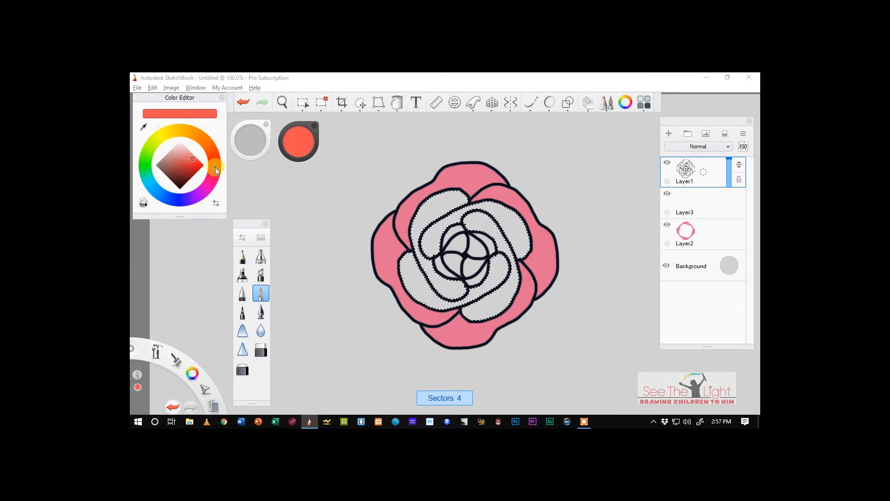
{"action": "mouse_move", "coordinate": [215, 166]}
{"action": "left_mouse_down"}
{"action": "mouse_move", "coordinate": [215, 176]}
{"action": "mouse_move", "coordinate": [196, 162]}
{"action": "mouse_move", "coordinate": [202, 166]}
{"action": "left_mouse_up"}
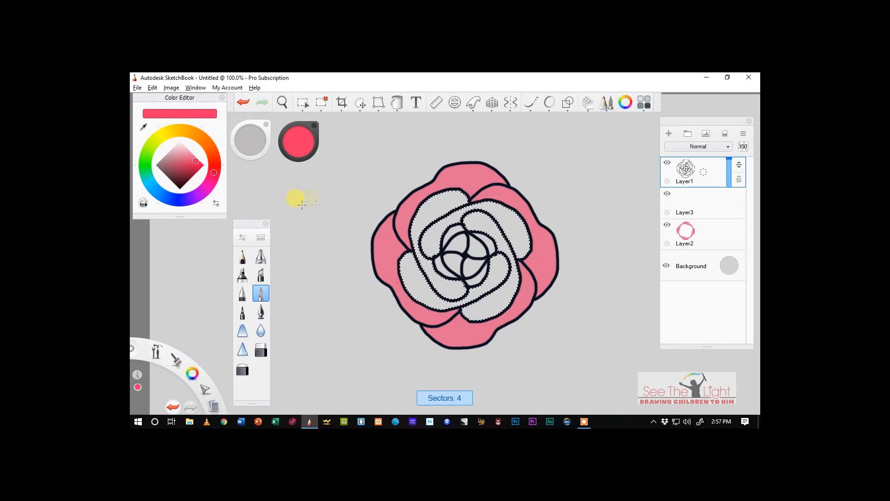
{"action": "left_click", "coordinate": [396, 103]}
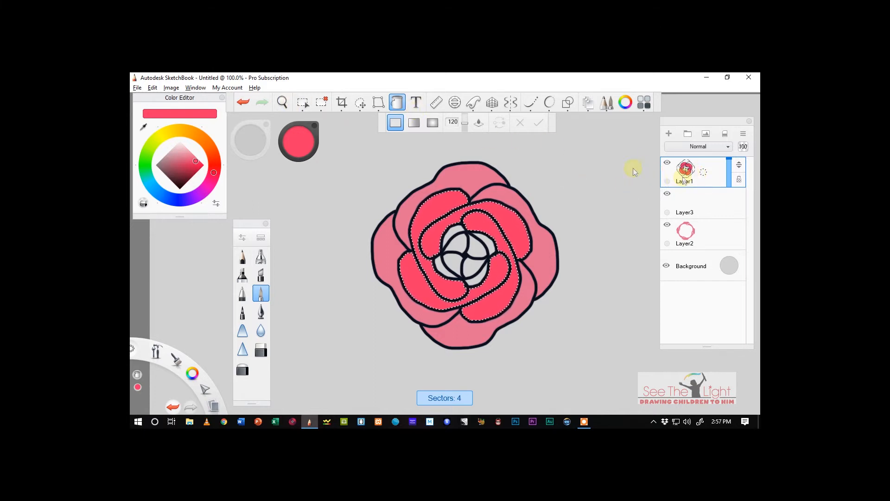
{"action": "left_click", "coordinate": [243, 103]}
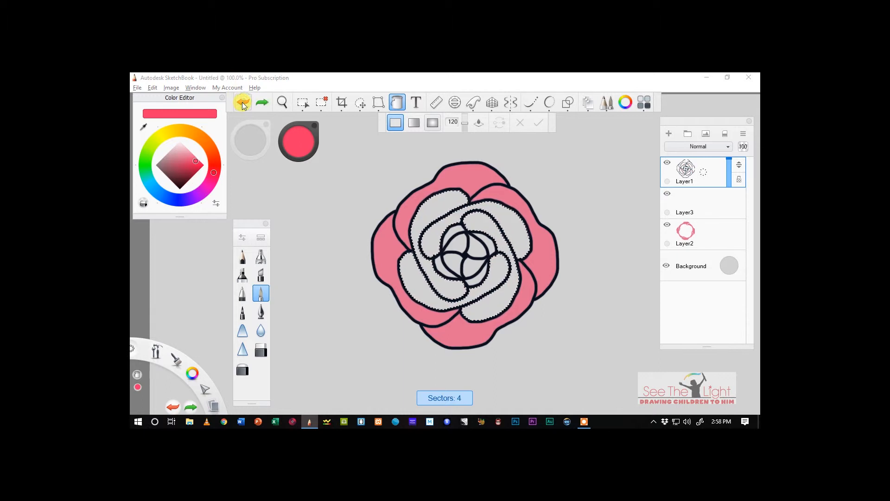
- Flood-fill the selected middle petals with a brighter solid pink on Layer3, and clear the selection
{"action": "left_click", "coordinate": [681, 207]}
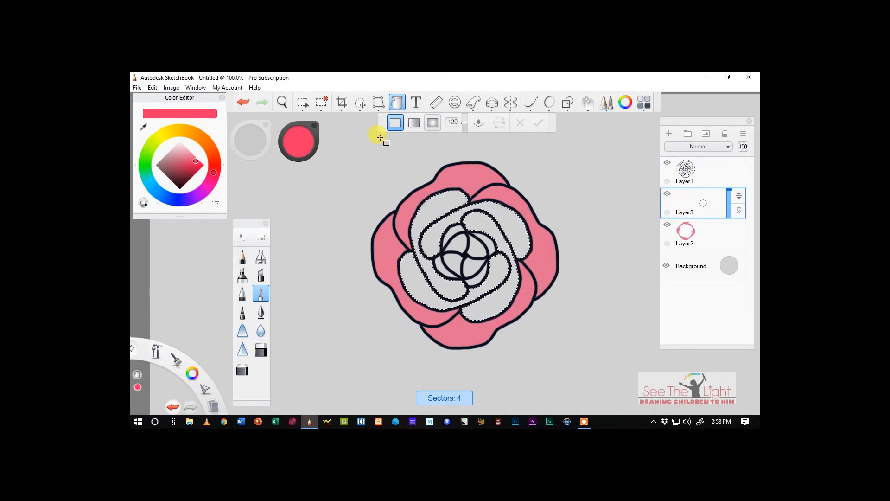
{"action": "left_click", "coordinate": [397, 102]}
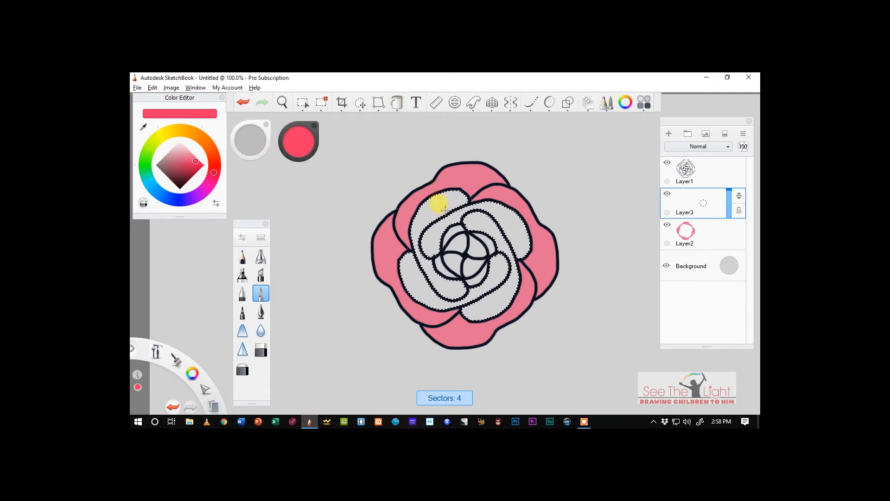
{"action": "left_click", "coordinate": [196, 161]}
{"action": "left_click_drag", "start_coordinate": [196, 161], "coordinate": [214, 179]}
{"action": "left_click", "coordinate": [392, 204]}
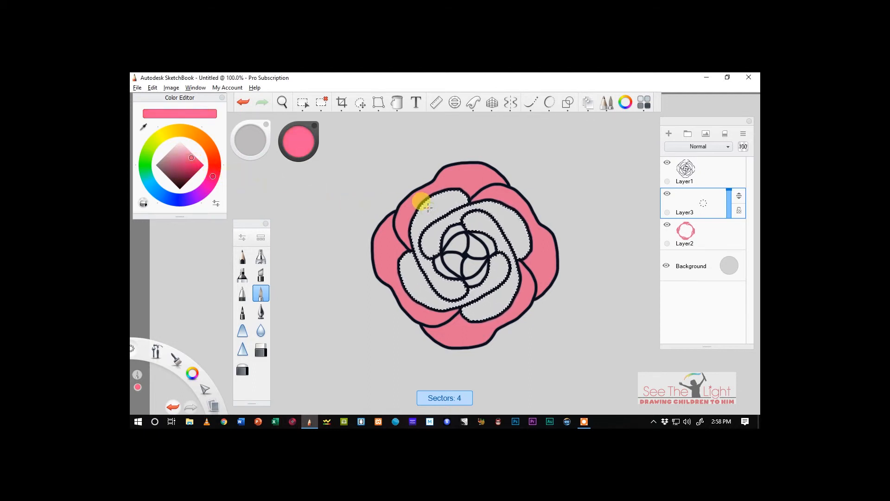
{"action": "left_click", "coordinate": [397, 102]}
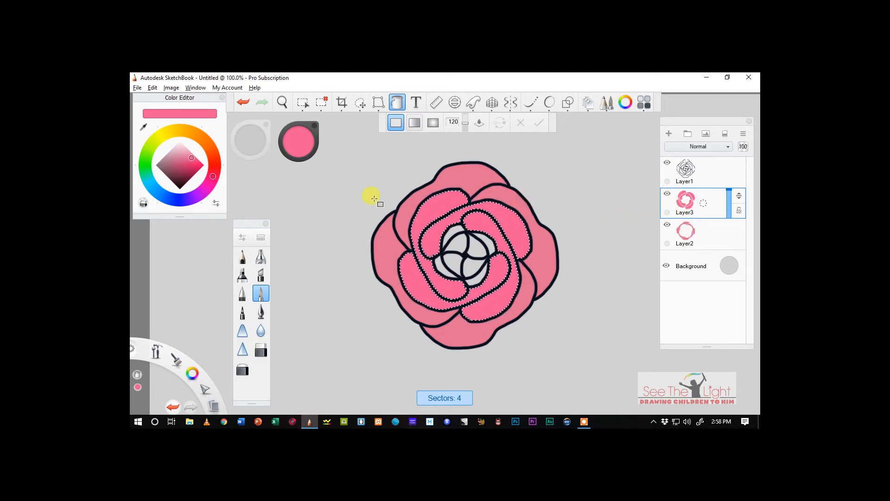
{"action": "left_click", "coordinate": [321, 102]}
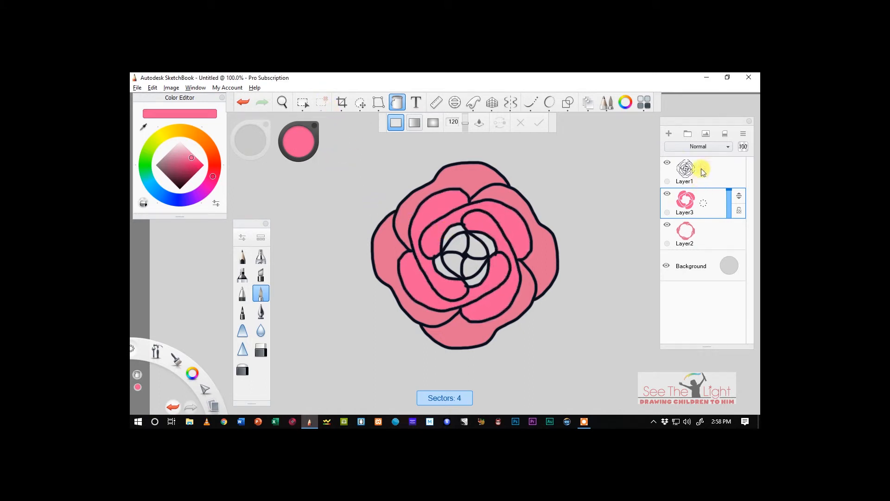
- Add a new layer above Layer3, and select the four narrow petals around the rose's centre on Layer1 with the Magic Wand
{"action": "left_click", "coordinate": [668, 134]}
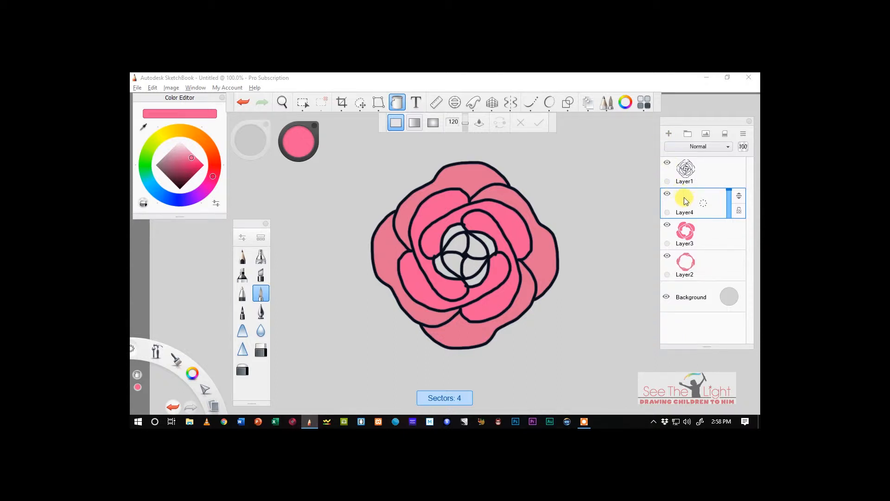
{"action": "left_click", "coordinate": [686, 169]}
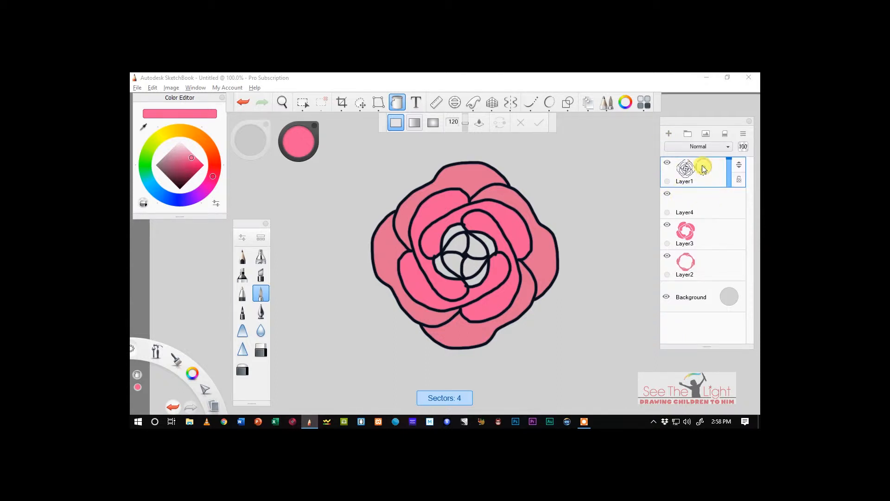
{"action": "left_click", "coordinate": [303, 102]}
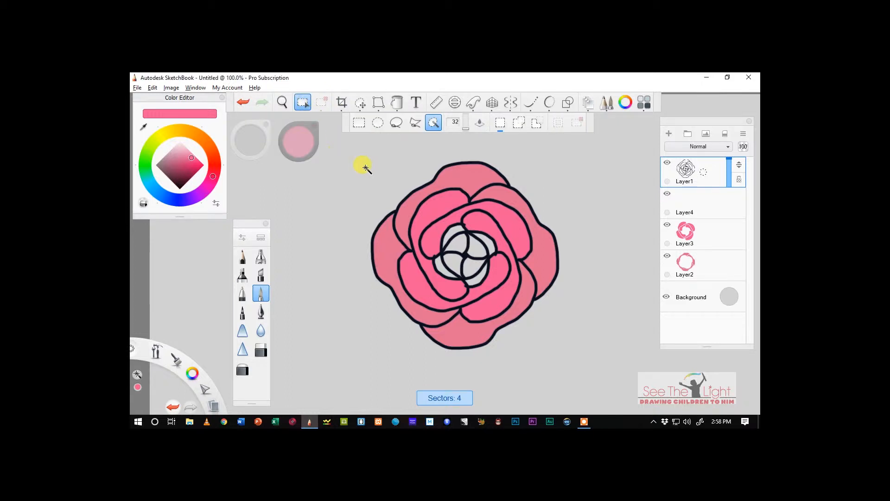
{"action": "left_click", "coordinate": [453, 233]}
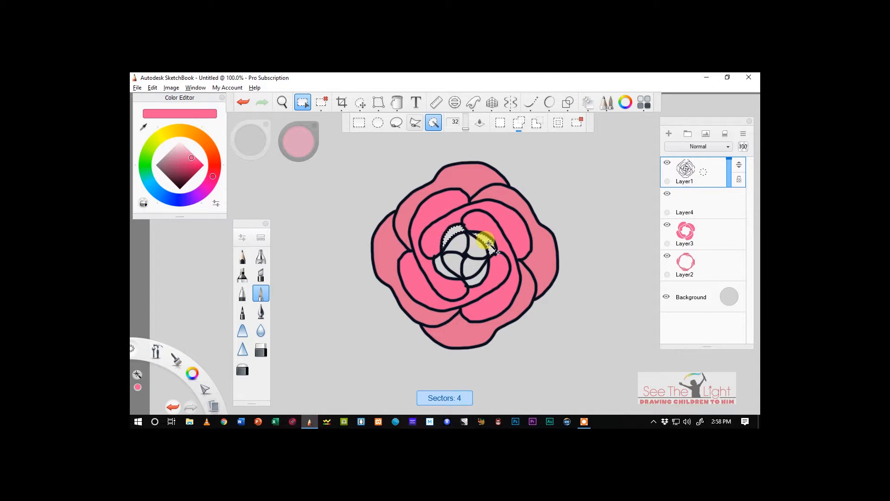
{"action": "left_click", "coordinate": [439, 268]}
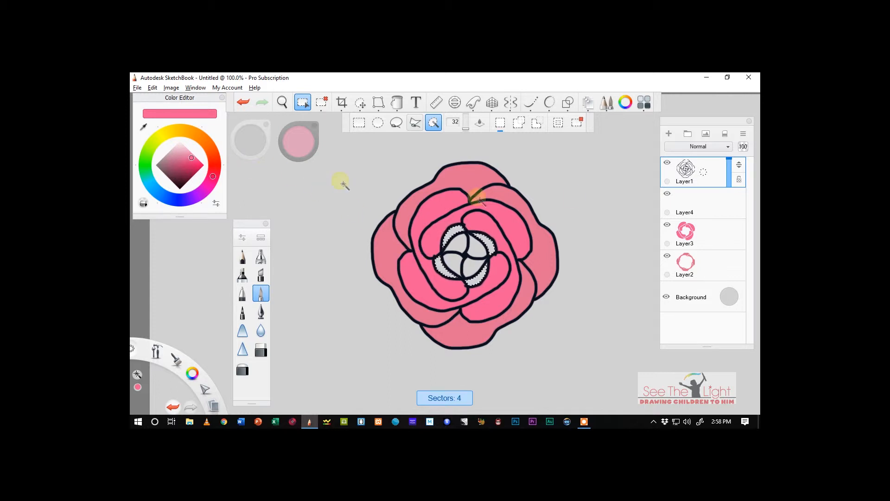
- Flood-fill the selected narrow inner petals with a deeper reddish pink on Layer4, and clear the selection
{"action": "left_click", "coordinate": [690, 203]}
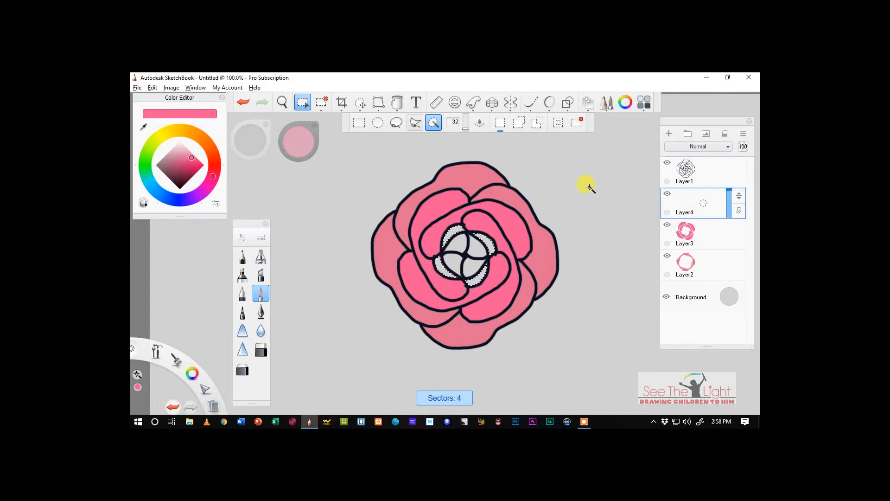
{"action": "left_click", "coordinate": [192, 161]}
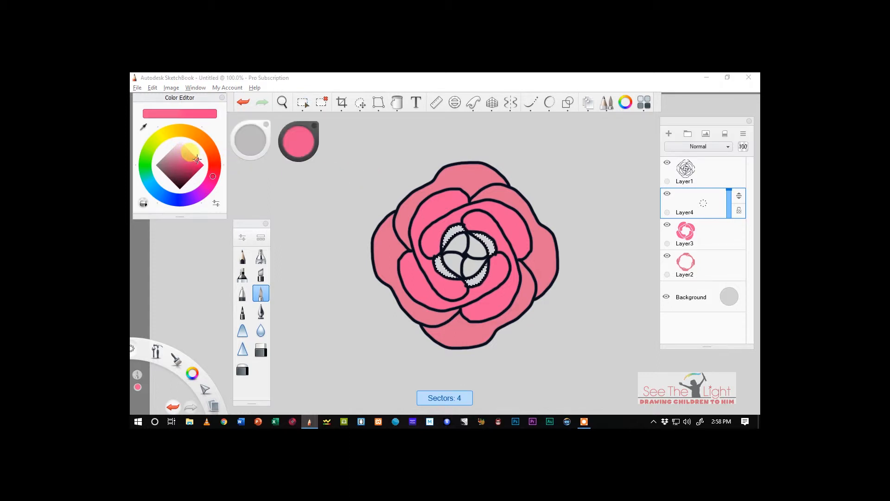
{"action": "left_click_drag", "start_coordinate": [197, 159], "coordinate": [198, 160]}
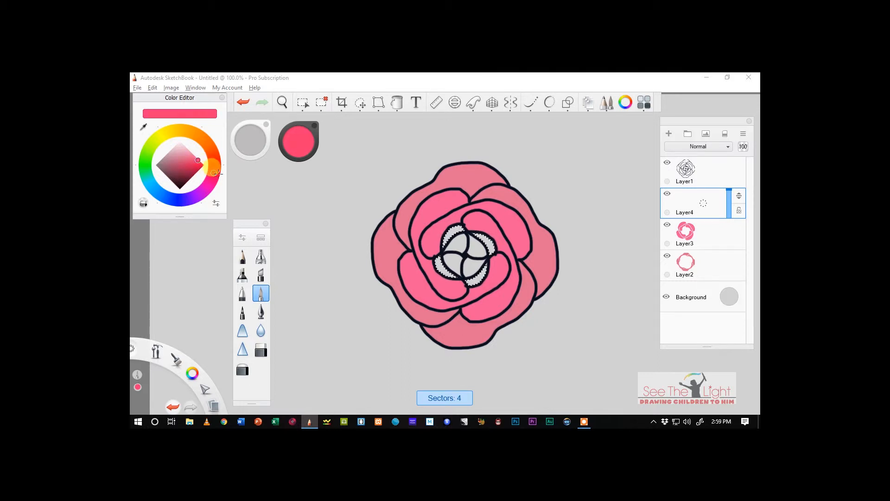
{"action": "left_click", "coordinate": [213, 173]}
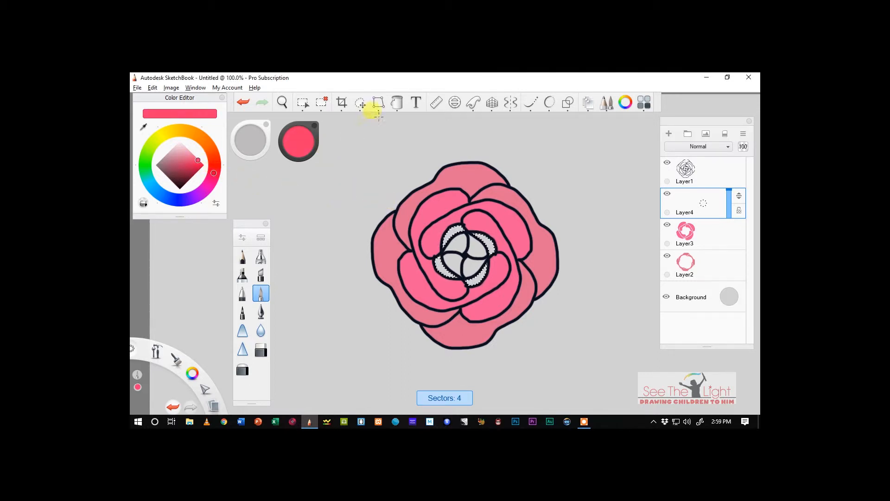
{"action": "left_click", "coordinate": [397, 102]}
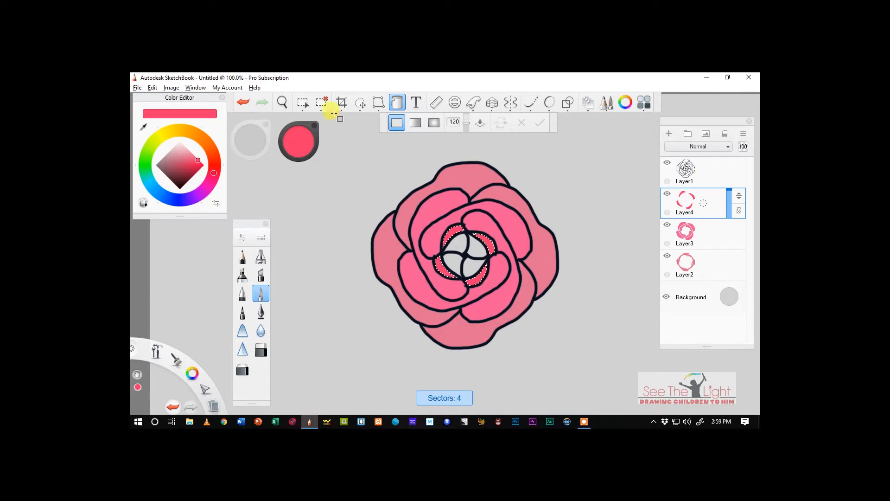
{"action": "left_click", "coordinate": [324, 103]}
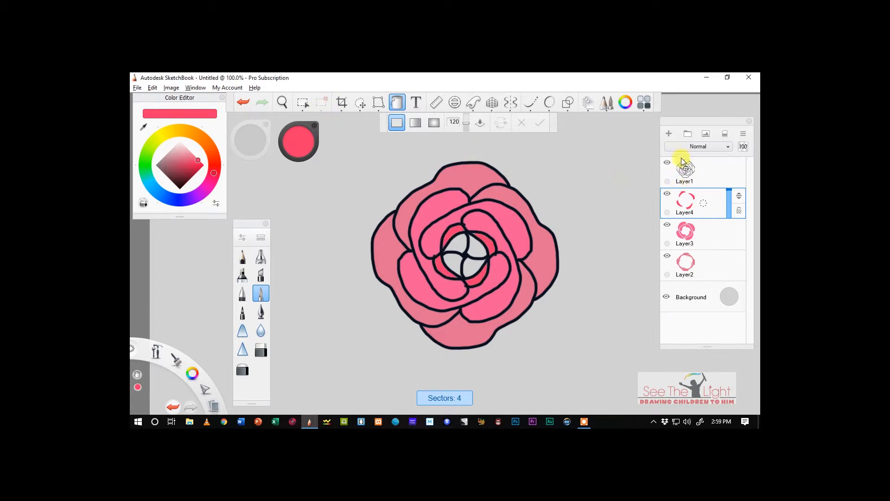
- Add a new layer above Layer4, and select the four centre segments of the rose on Layer1 with the Magic Wand
{"action": "left_click", "coordinate": [669, 134]}
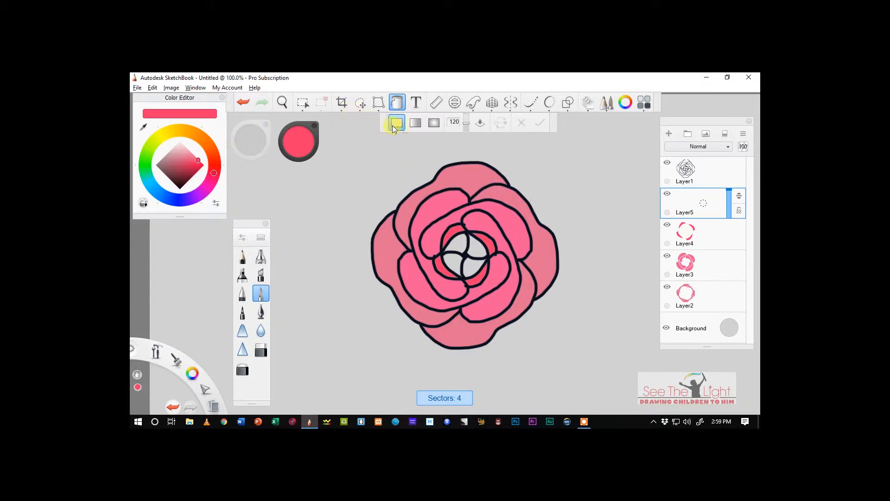
{"action": "left_click", "coordinate": [710, 173]}
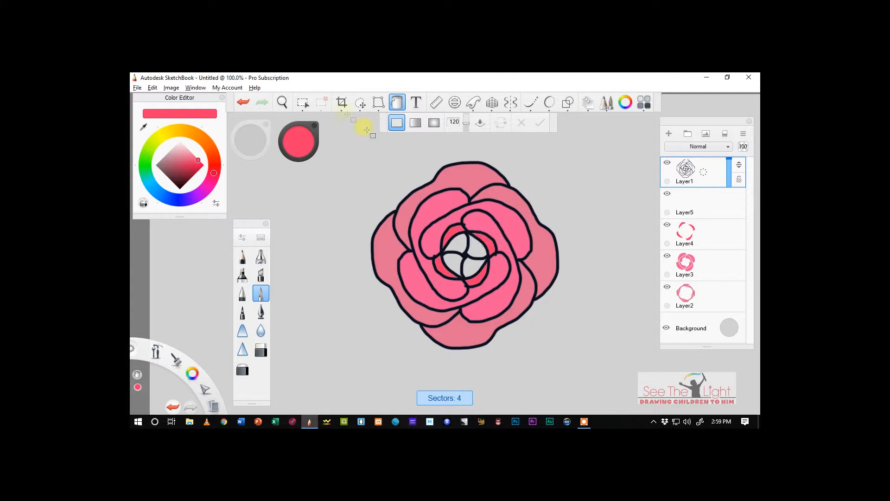
{"action": "left_click", "coordinate": [303, 102]}
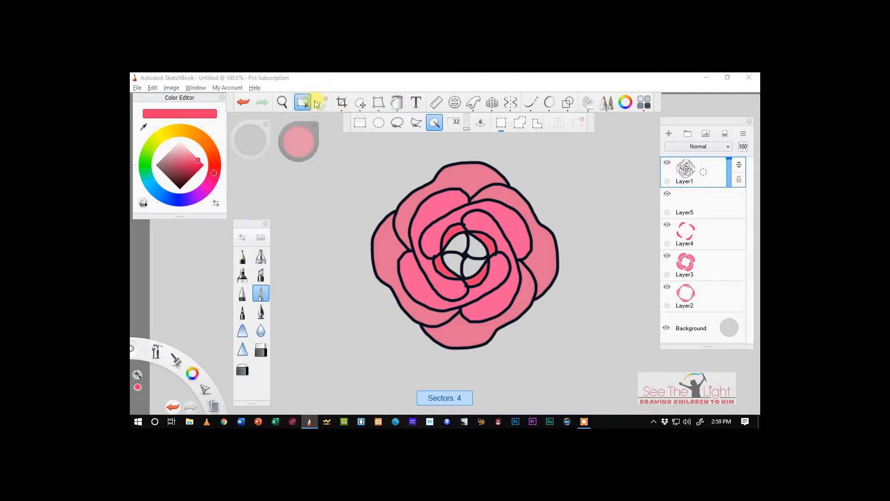
{"action": "left_click", "coordinate": [434, 122]}
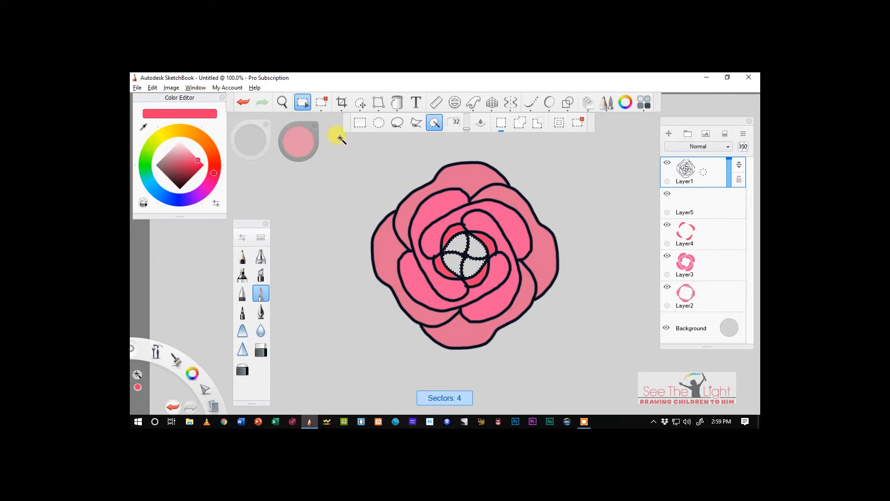
- Flood-fill the selected centre segments of the rose with a solid bright red on Layer5, and clear the selection
{"action": "left_click", "coordinate": [699, 204]}
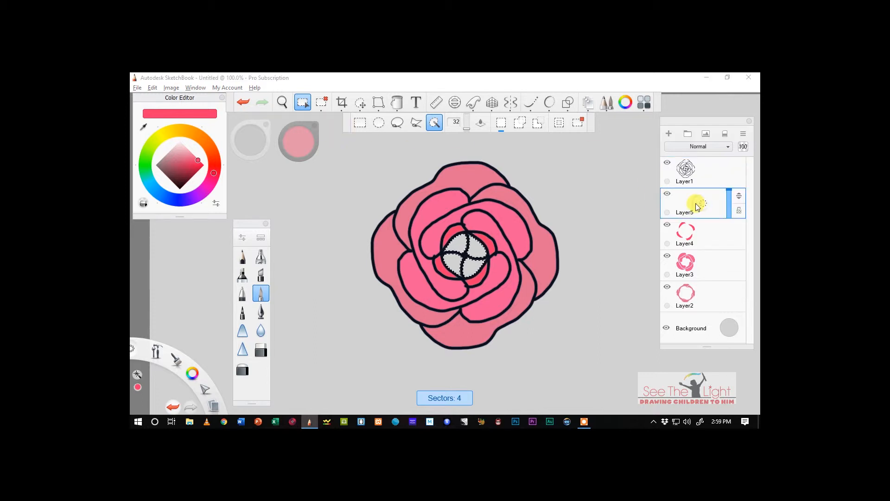
{"action": "left_click", "coordinate": [199, 162]}
{"action": "left_click", "coordinate": [200, 163]}
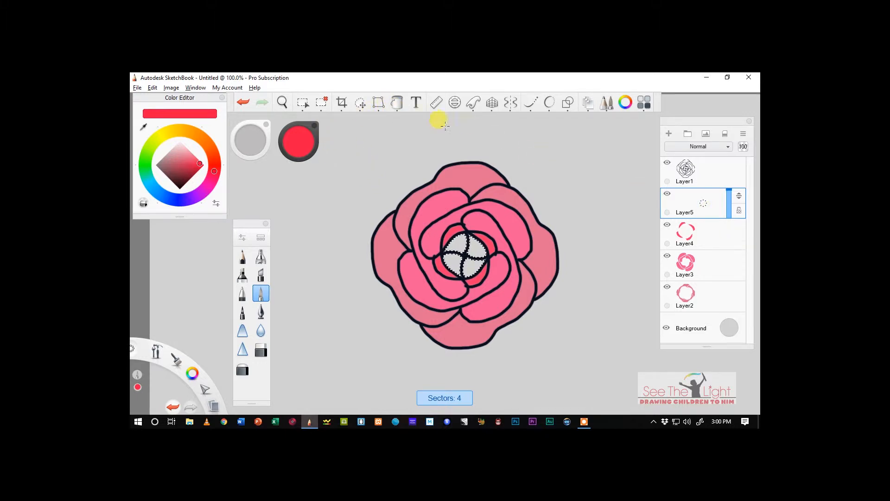
{"action": "left_click", "coordinate": [397, 103]}
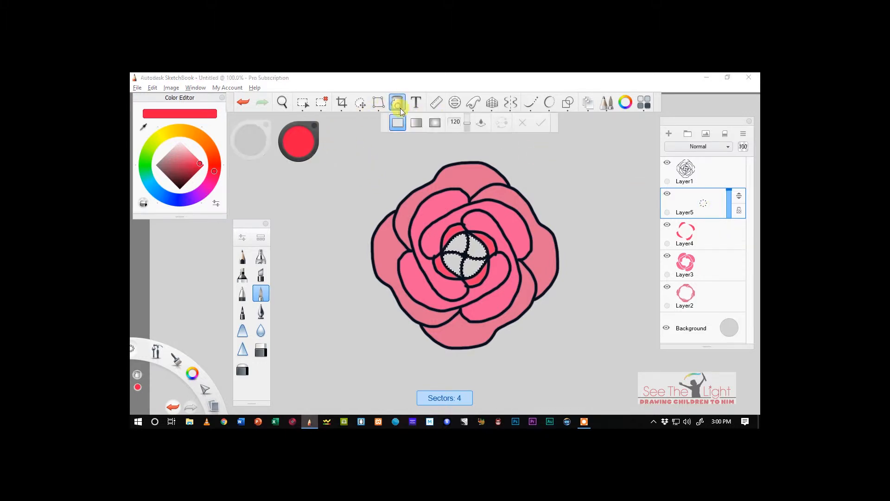
{"action": "left_click", "coordinate": [324, 101]}
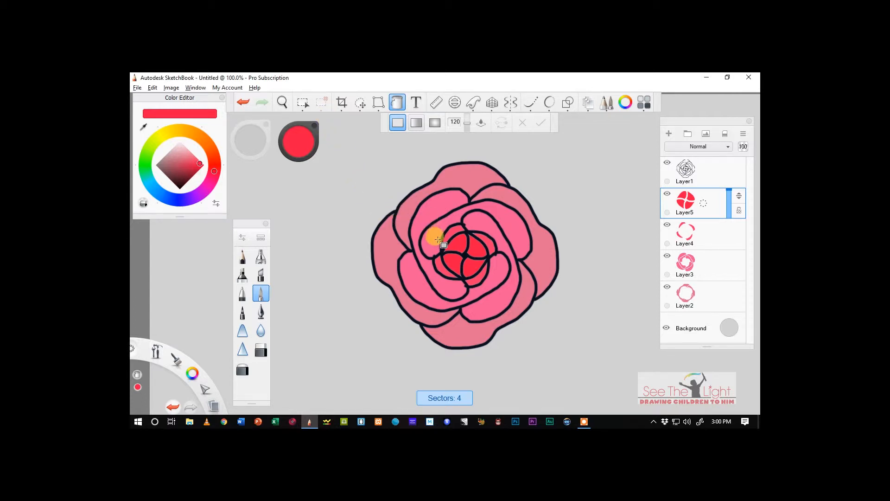
{"action": "scroll", "coordinate": [442, 242], "scroll_direction": "up", "scroll_amount": 5}
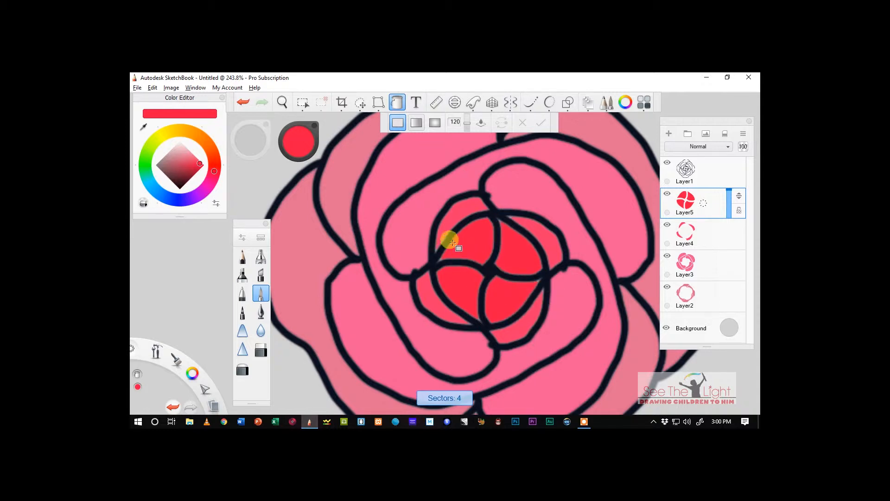
{"action": "scroll", "coordinate": [476, 237], "scroll_direction": "down", "scroll_amount": 3}
{"action": "scroll", "coordinate": [482, 233], "scroll_direction": "down", "scroll_amount": 2}
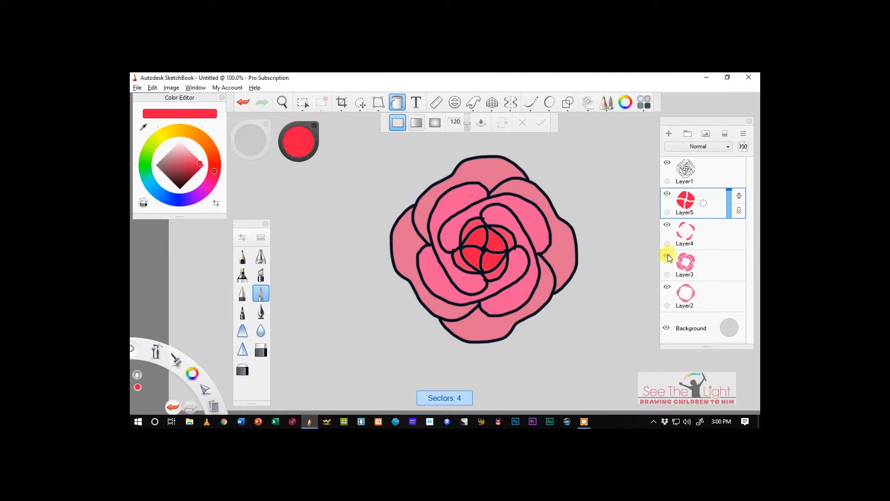
- Check each petal ring's fill by hiding the layers one by one from Layer1 down to Layer2, and show them all again
{"action": "left_click", "coordinate": [667, 163]}
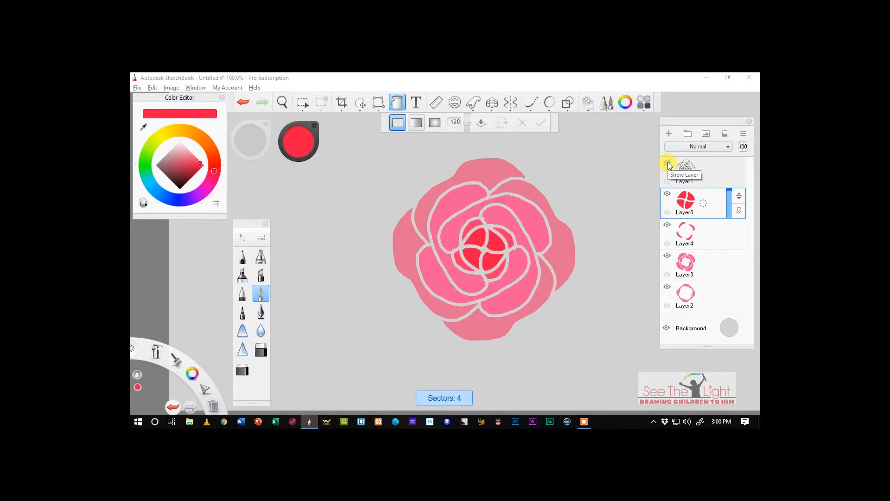
{"action": "left_click", "coordinate": [668, 194]}
{"action": "left_click", "coordinate": [667, 225]}
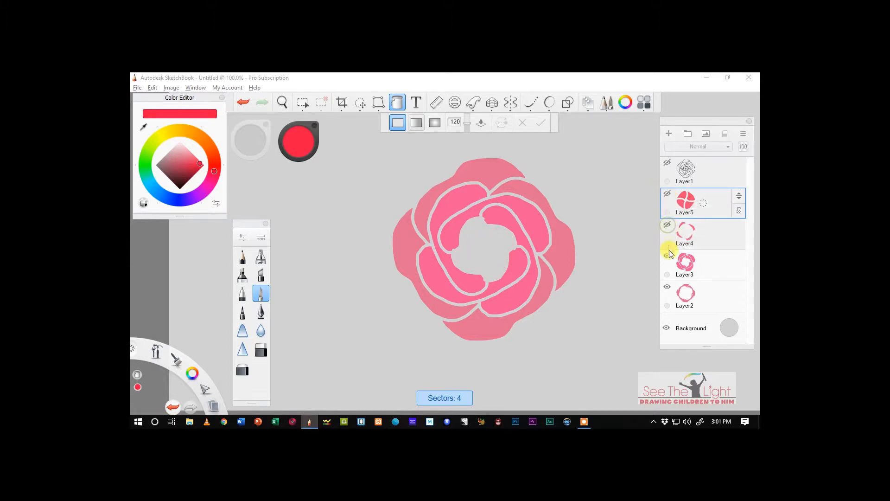
{"action": "left_click", "coordinate": [667, 256]}
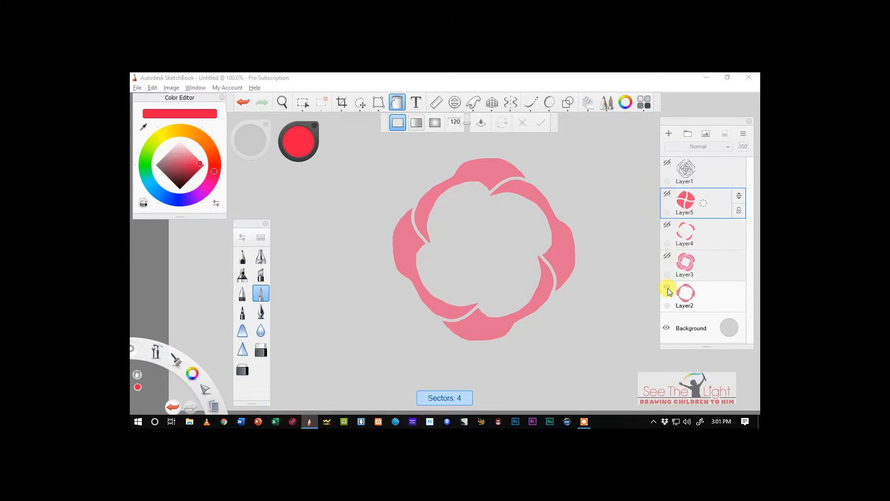
{"action": "left_click", "coordinate": [668, 289]}
{"action": "left_click", "coordinate": [667, 289]}
{"action": "left_click", "coordinate": [667, 255]}
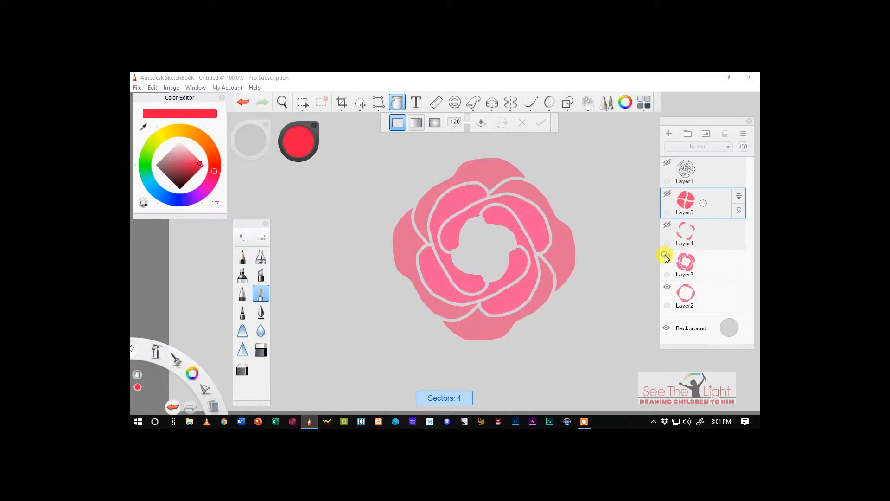
{"action": "left_click", "coordinate": [667, 225]}
{"action": "left_click", "coordinate": [668, 194]}
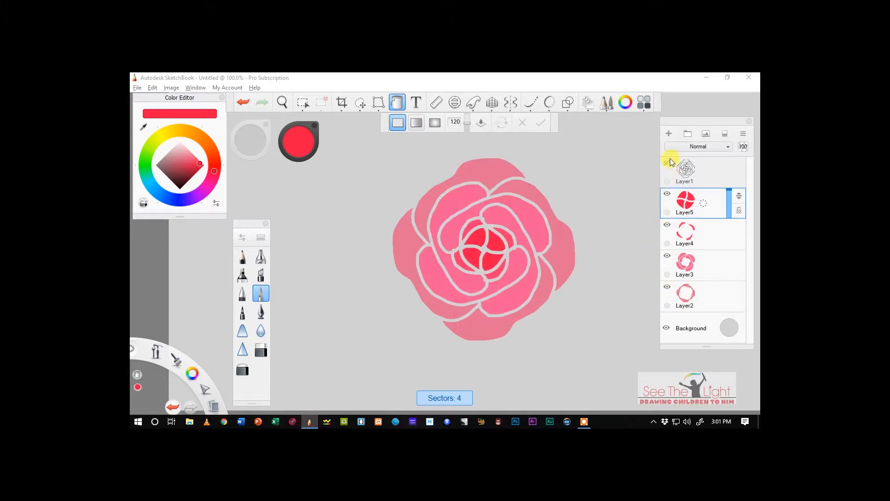
{"action": "left_click", "coordinate": [667, 163]}
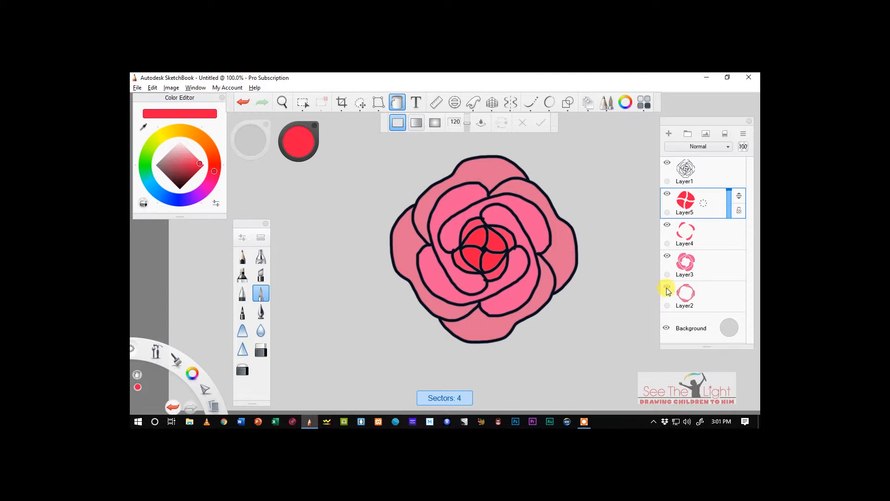
- Hide Layer1, Layer5, Layer4 and Layer3, and lock the transparency of Layer2
{"action": "left_click", "coordinate": [667, 163]}
{"action": "left_click", "coordinate": [667, 193]}
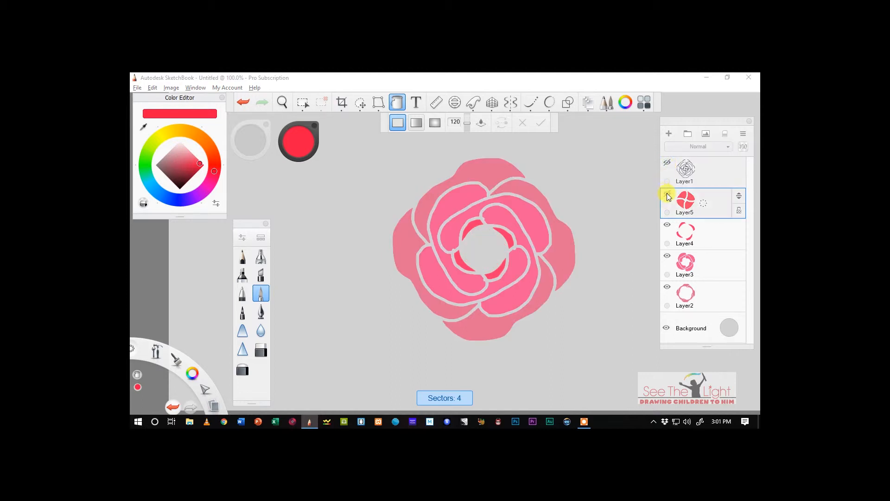
{"action": "left_click", "coordinate": [667, 225]}
{"action": "left_click", "coordinate": [667, 255]}
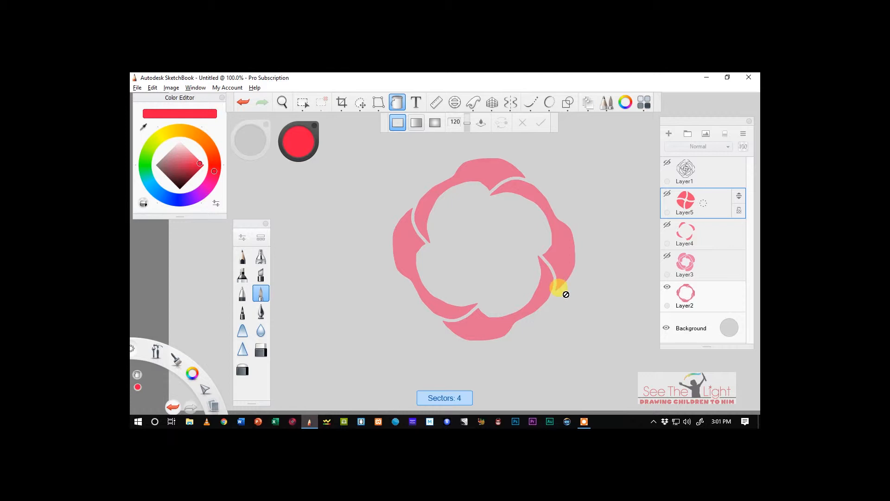
{"action": "left_click", "coordinate": [718, 299]}
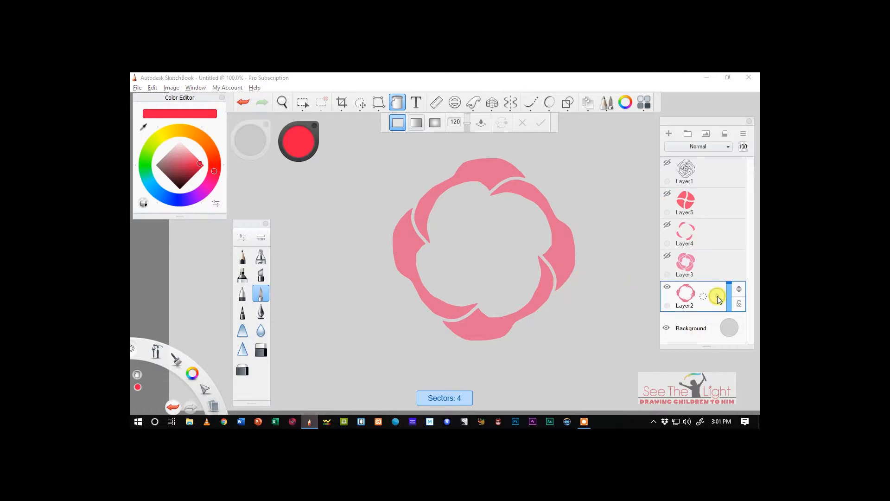
{"action": "left_click", "coordinate": [739, 305]}
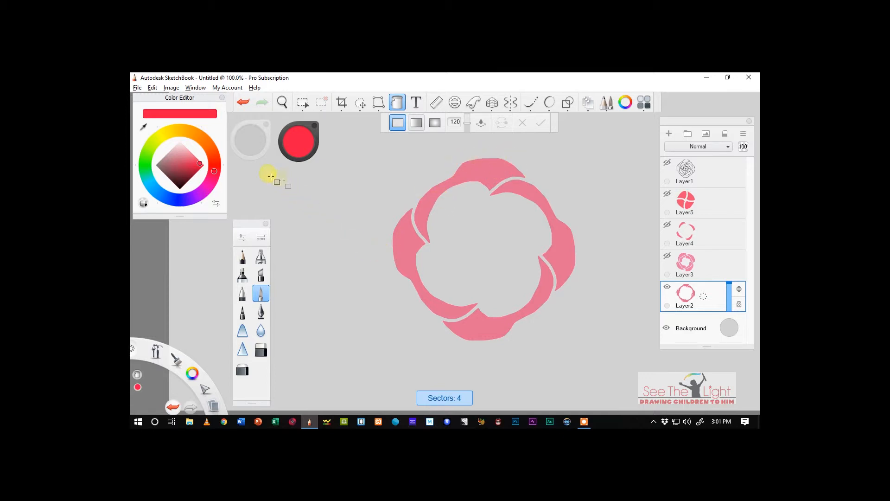
- Paint over all the outer petals on Layer2 with the Airbrush in a slightly lighter pinkish red
{"action": "left_click", "coordinate": [261, 256]}
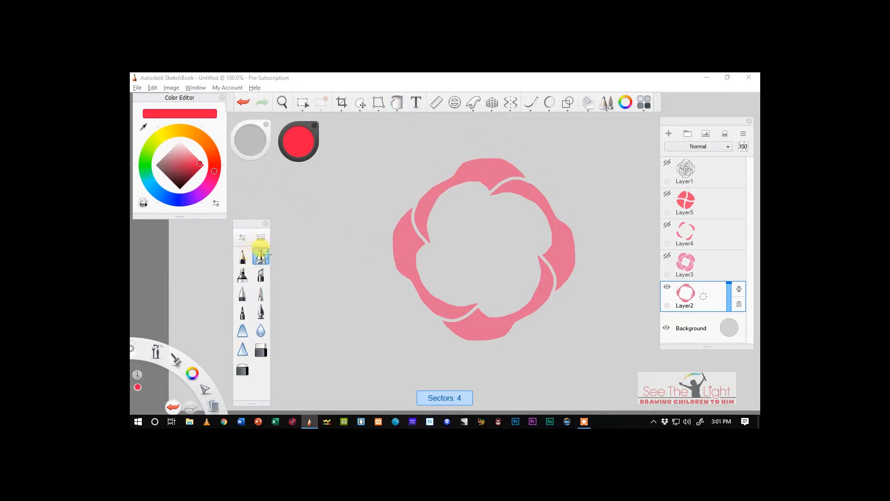
{"action": "left_click", "coordinate": [201, 162]}
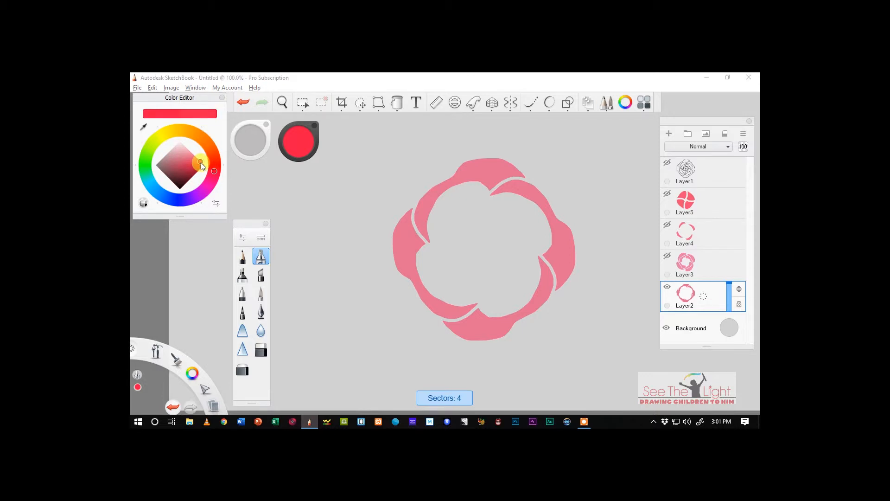
{"action": "left_click", "coordinate": [258, 174]}
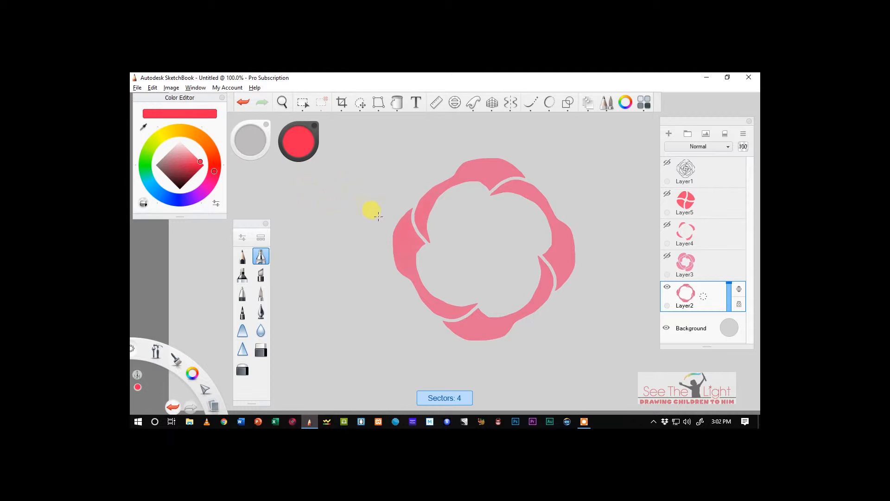
{"action": "left_click", "coordinate": [417, 245]}
{"action": "left_click_drag", "start_coordinate": [417, 245], "coordinate": [386, 221]}
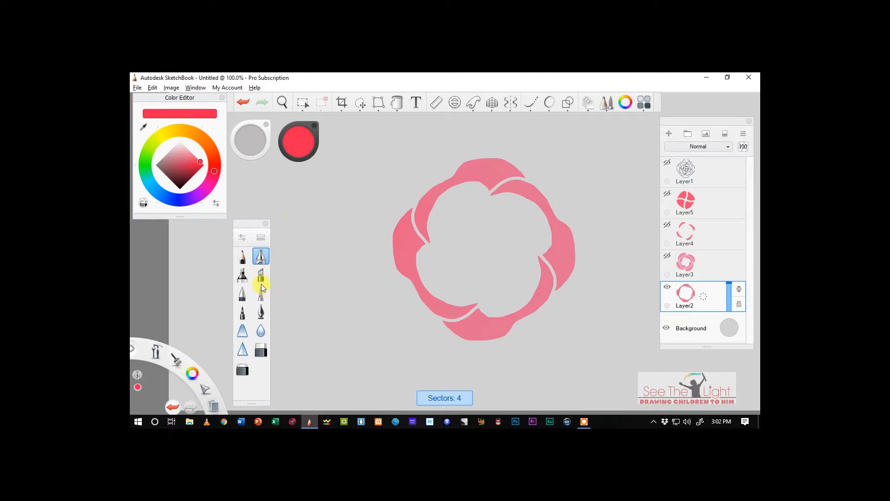
{"action": "left_click", "coordinate": [259, 255]}
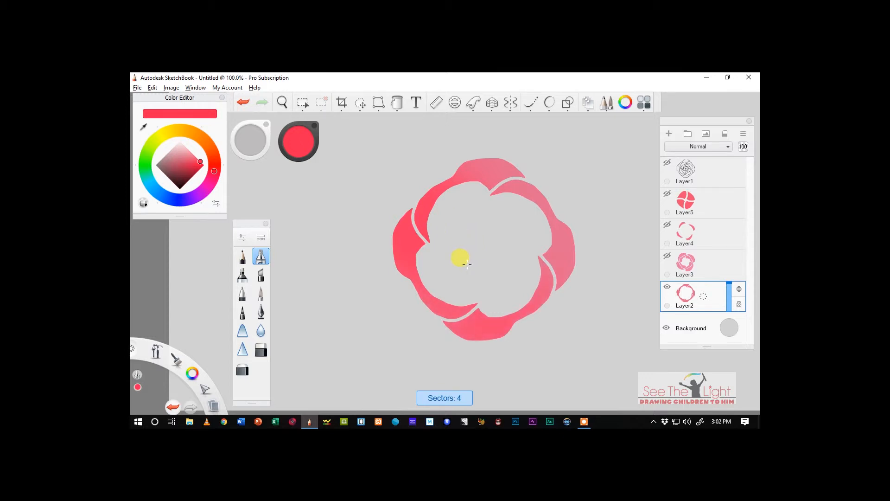
{"action": "left_click_drag", "start_coordinate": [548, 271], "coordinate": [567, 255]}
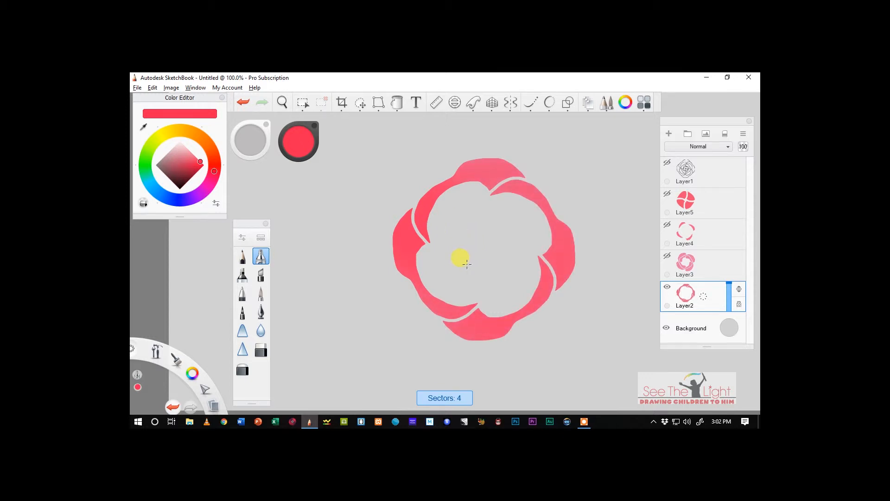
{"action": "left_click_drag", "start_coordinate": [544, 214], "coordinate": [535, 197]}
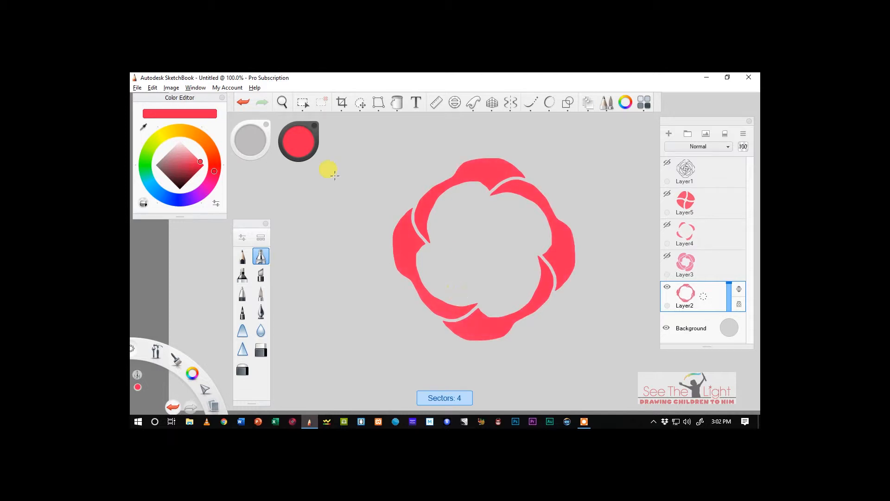
- Show Layer3, Layer4 and Layer5 again, keeping the line art on Layer1 hidden
{"action": "left_click", "coordinate": [667, 255]}
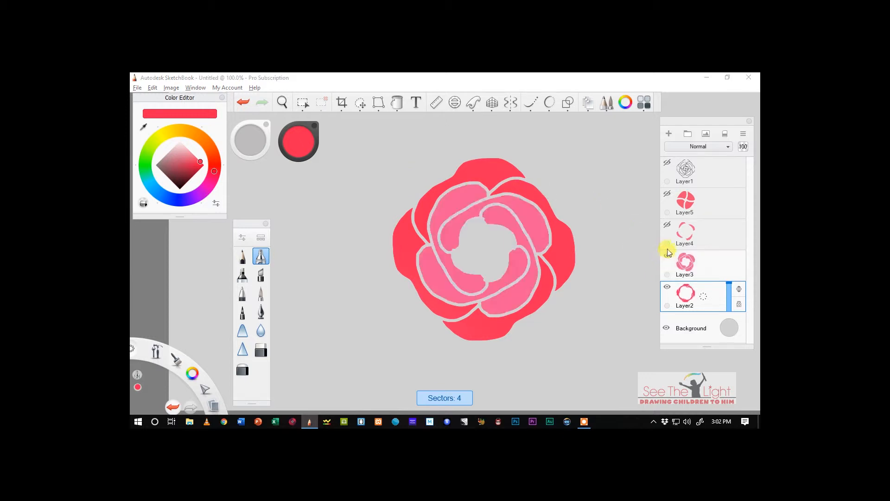
{"action": "left_click", "coordinate": [667, 225]}
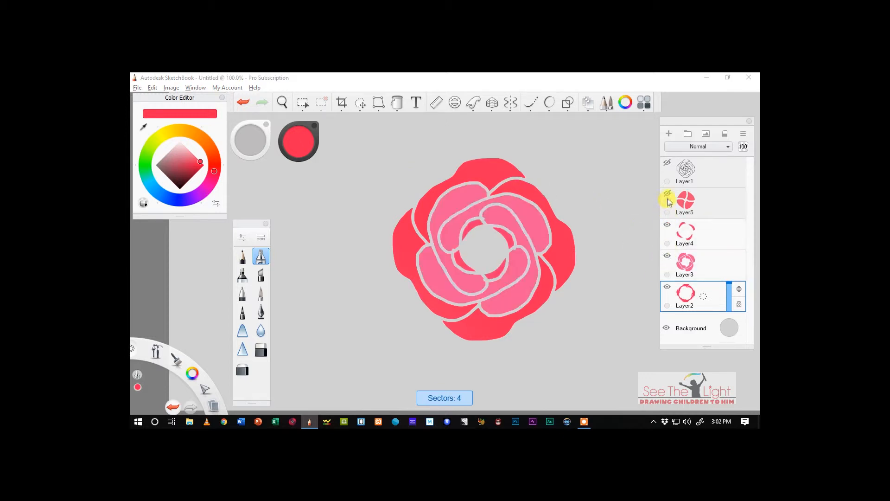
{"action": "left_click", "coordinate": [667, 197]}
{"action": "left_click", "coordinate": [668, 166]}
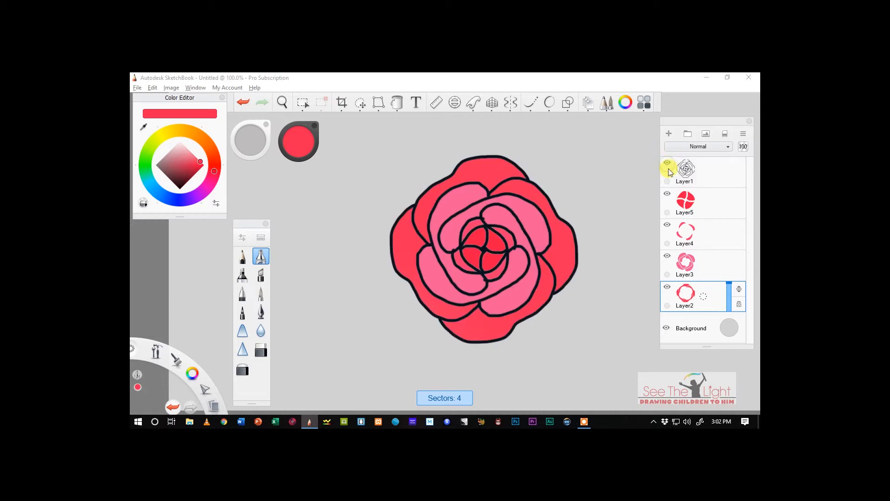
{"action": "left_click", "coordinate": [667, 163]}
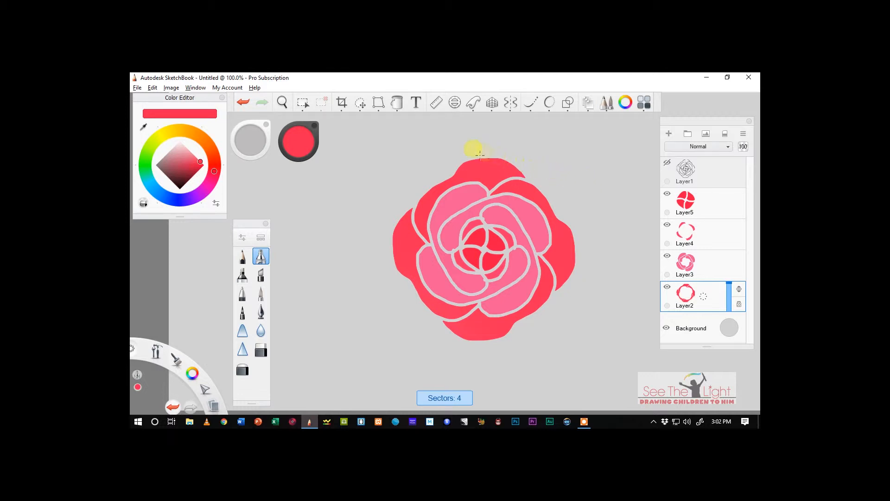
- Choose a dark red for the Airbrush, and set its flow to 76% and its size to 30.3
{"action": "left_click", "coordinate": [261, 256]}
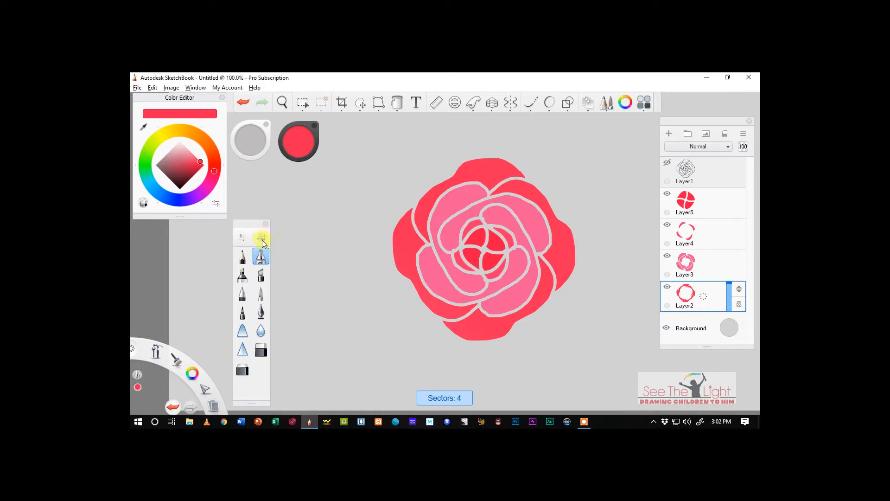
{"action": "left_click", "coordinate": [197, 171]}
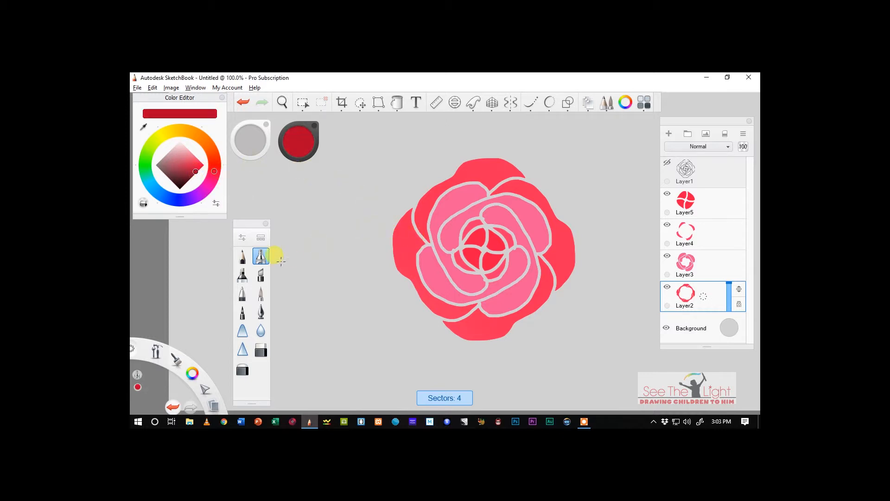
{"action": "left_click", "coordinate": [242, 236]}
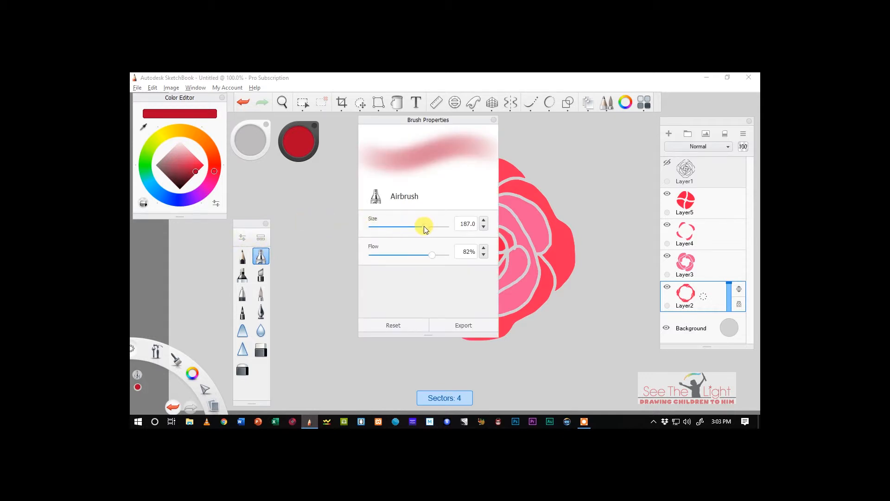
{"action": "left_click_drag", "start_coordinate": [423, 226], "coordinate": [423, 224]}
{"action": "left_click_drag", "start_coordinate": [430, 254], "coordinate": [425, 253]}
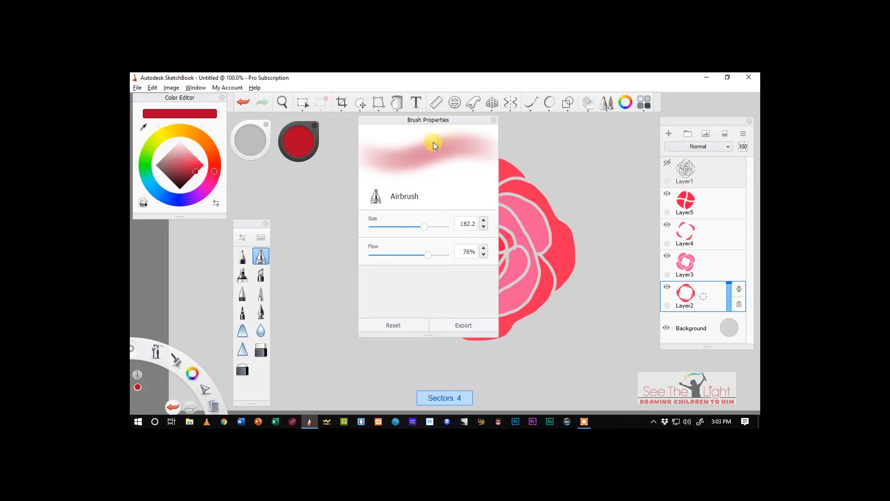
{"action": "left_click", "coordinate": [494, 120]}
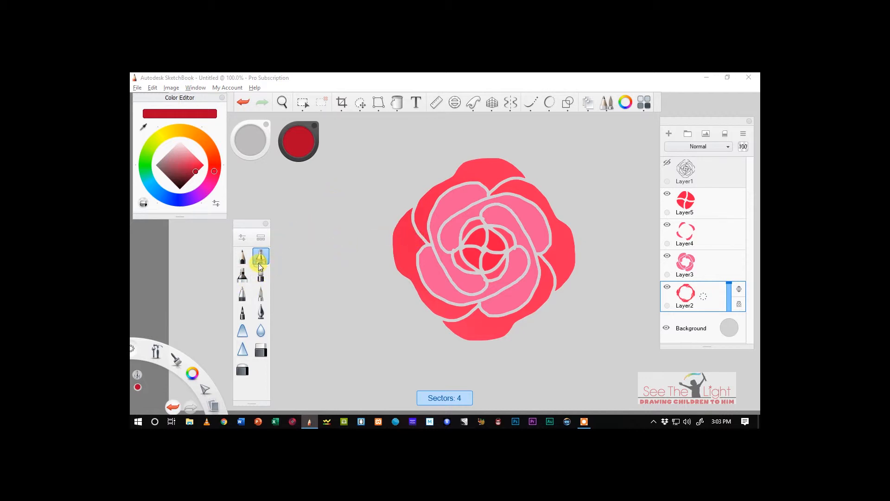
{"action": "left_click", "coordinate": [243, 239]}
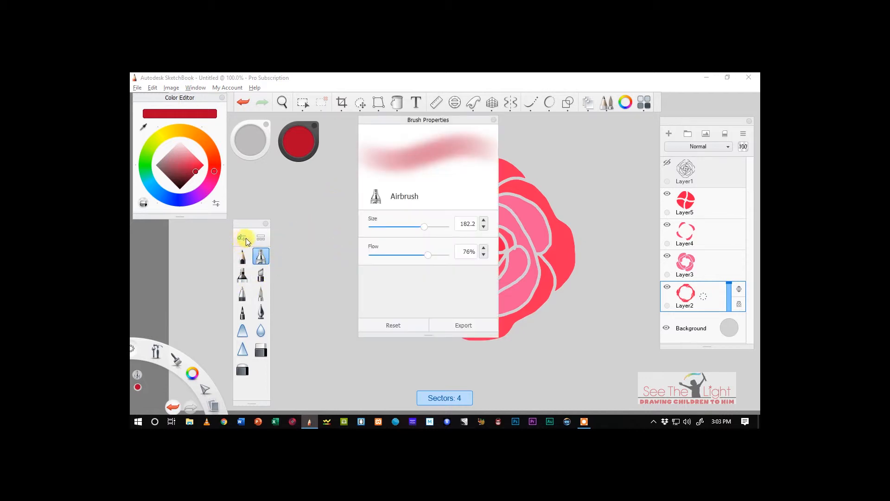
{"action": "left_click", "coordinate": [387, 226]}
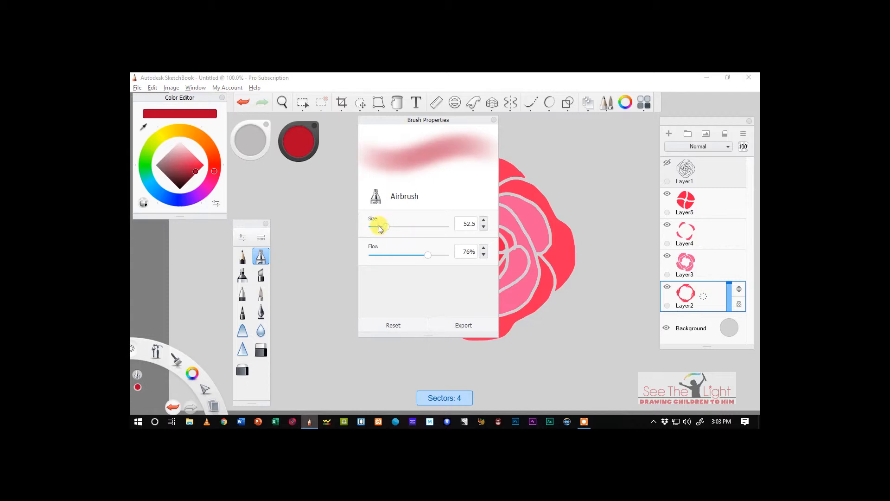
{"action": "mouse_move", "coordinate": [379, 227]}
{"action": "left_mouse_down"}
{"action": "mouse_move", "coordinate": [348, 226]}
{"action": "mouse_move", "coordinate": [391, 230]}
{"action": "mouse_move", "coordinate": [377, 225]}
{"action": "left_mouse_up"}
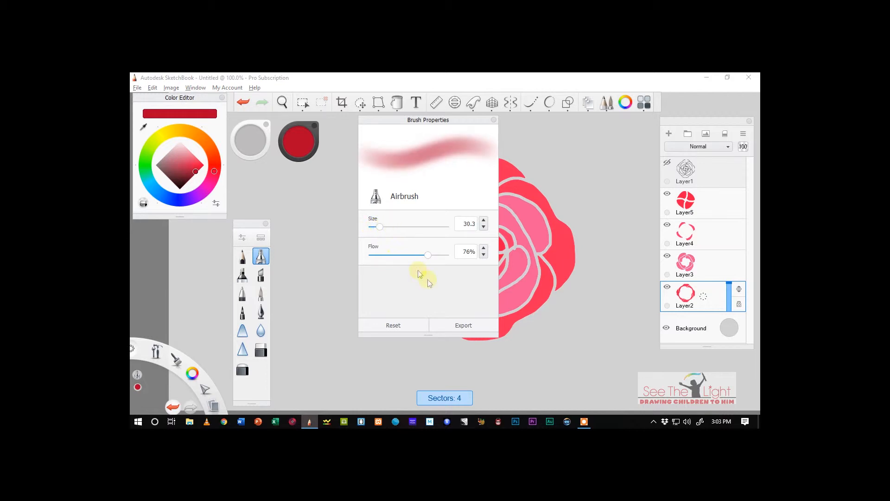
- Darken the Airbrush red further and shade the inner edges of the outer petals on Layer2
{"action": "left_click", "coordinate": [490, 121]}
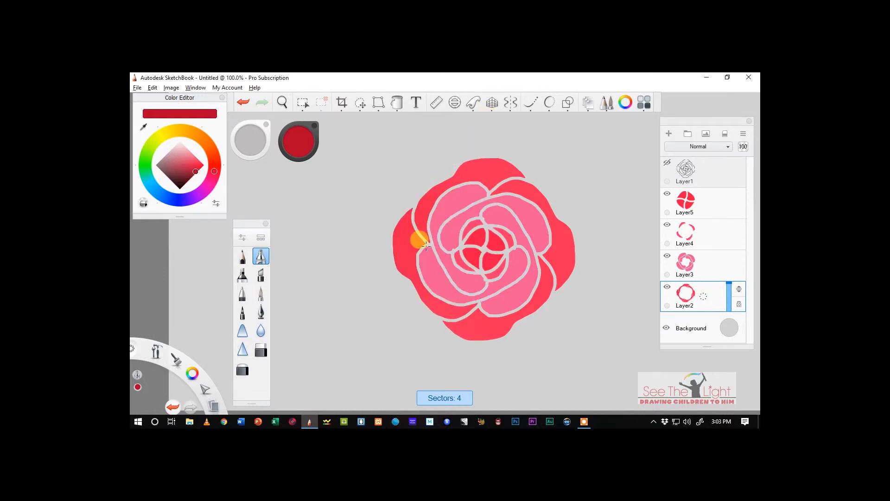
{"action": "left_click", "coordinate": [298, 147]}
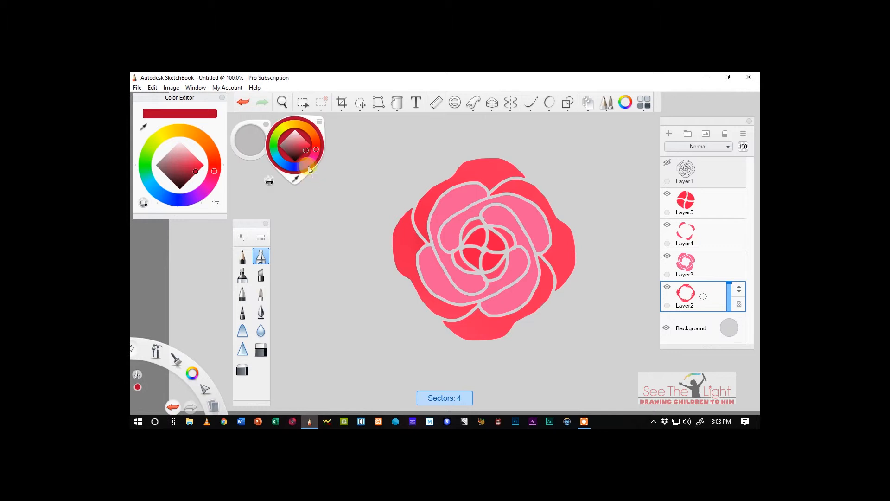
{"action": "left_click", "coordinate": [301, 153]}
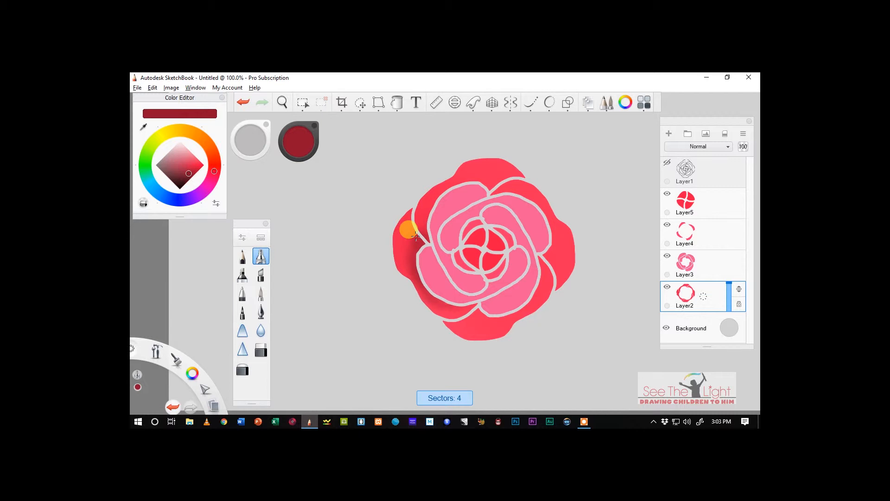
{"action": "left_click_drag", "start_coordinate": [416, 236], "coordinate": [425, 224]}
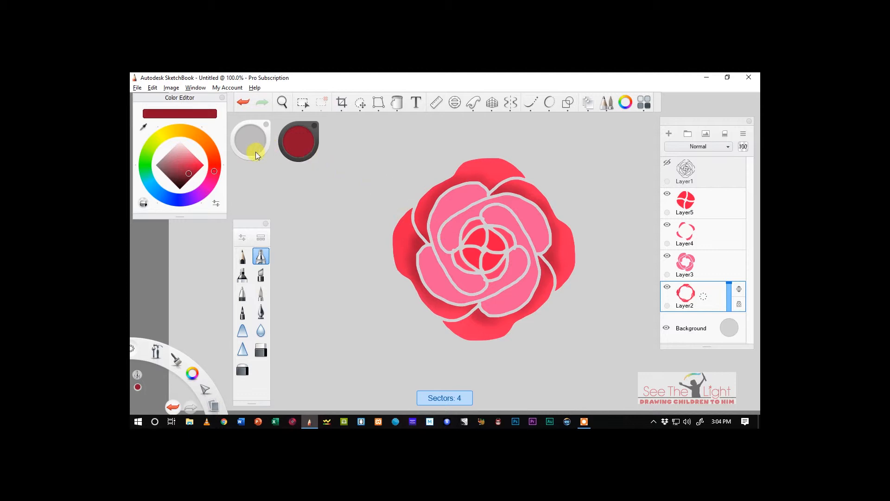
- Choose a light pink and highlight the outer edges of the Layer2 petals, undoing the stray stroke near the centre
{"action": "left_click", "coordinate": [193, 158]}
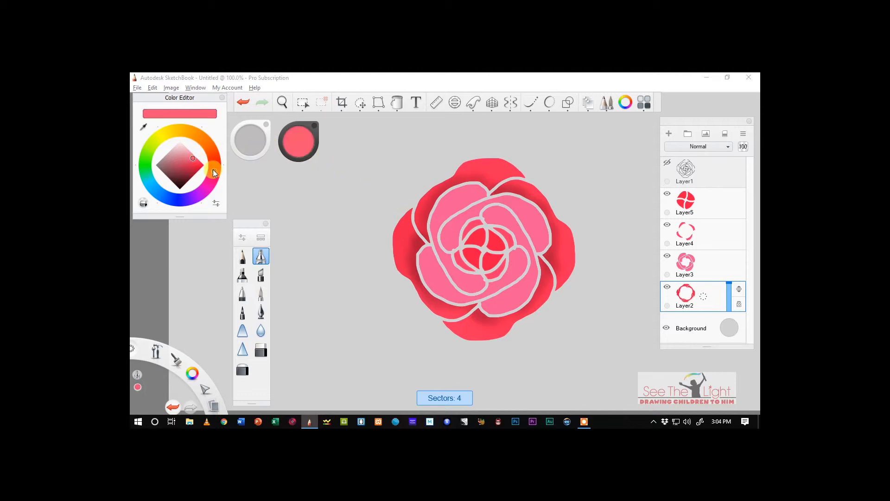
{"action": "left_click", "coordinate": [193, 160]}
{"action": "left_click_drag", "start_coordinate": [192, 157], "coordinate": [189, 151]}
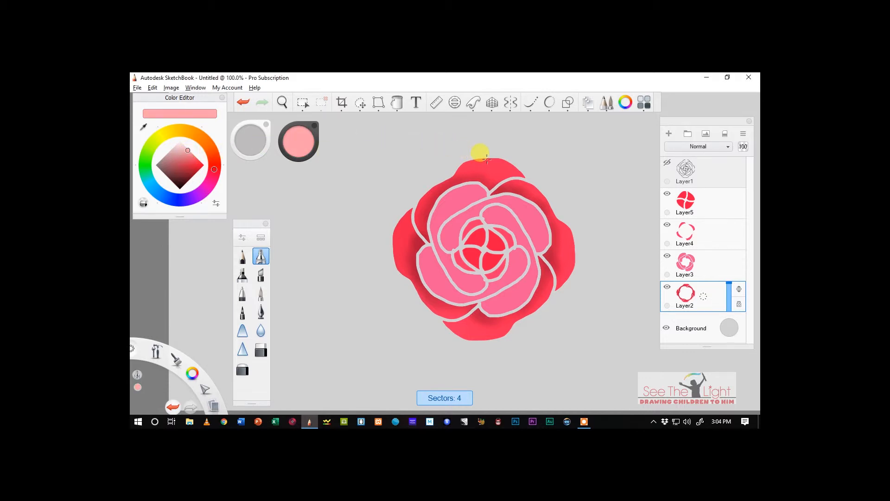
{"action": "left_click_drag", "start_coordinate": [487, 158], "coordinate": [457, 170]}
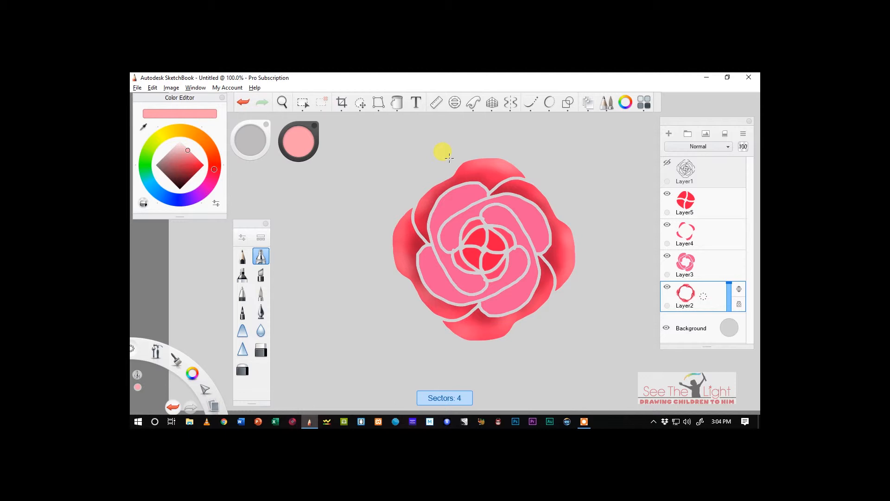
{"action": "left_click_drag", "start_coordinate": [469, 233], "coordinate": [441, 210]}
{"action": "key", "text": "ctrl+z"}
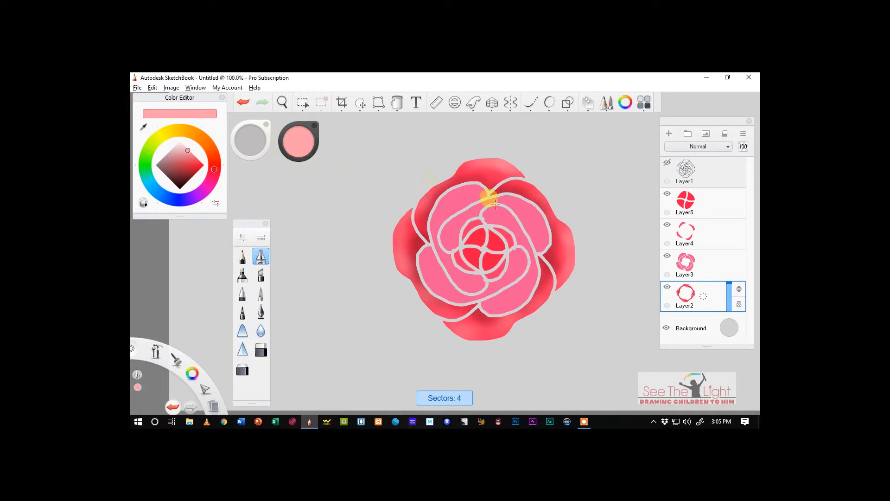
- Hide Layer2, Layer4 and Layer5, select Layer3 and lock its transparency
{"action": "left_click", "coordinate": [740, 305]}
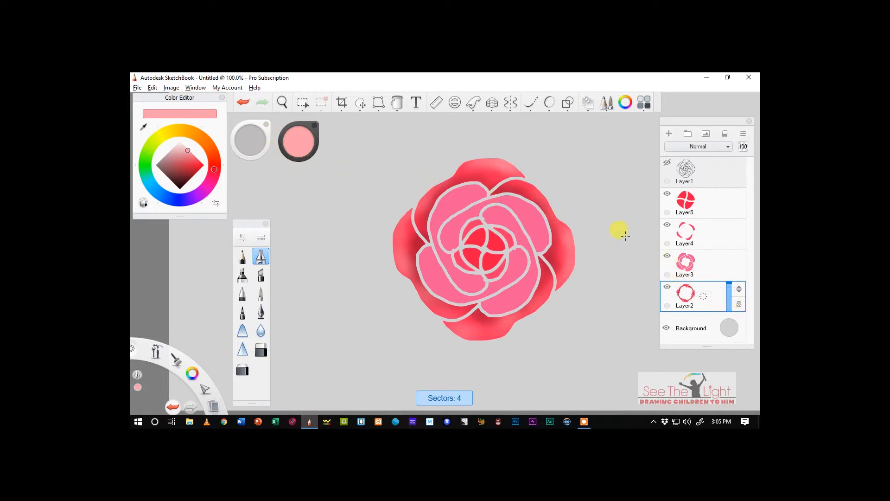
{"action": "left_click", "coordinate": [667, 288]}
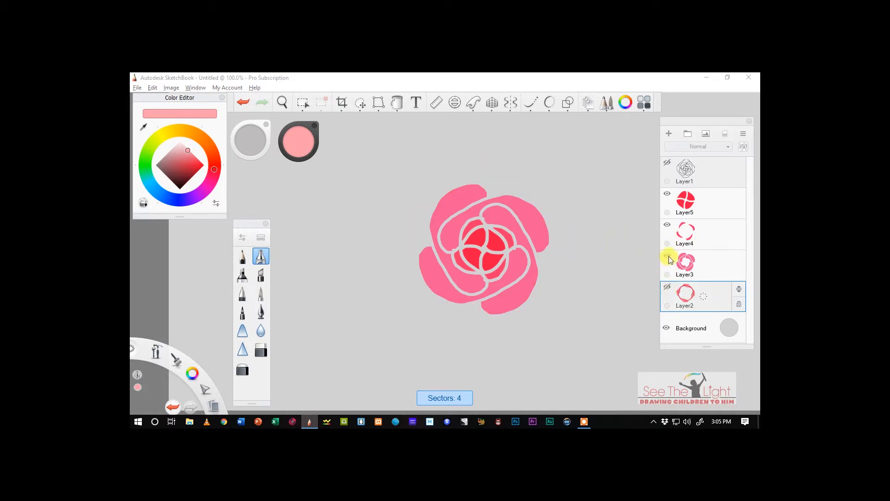
{"action": "left_click", "coordinate": [667, 224]}
{"action": "left_click", "coordinate": [667, 194]}
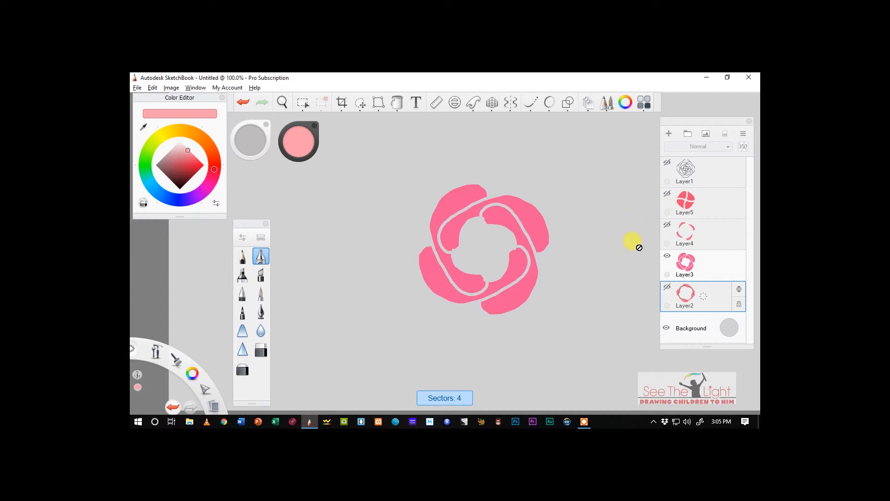
{"action": "left_click", "coordinate": [711, 265]}
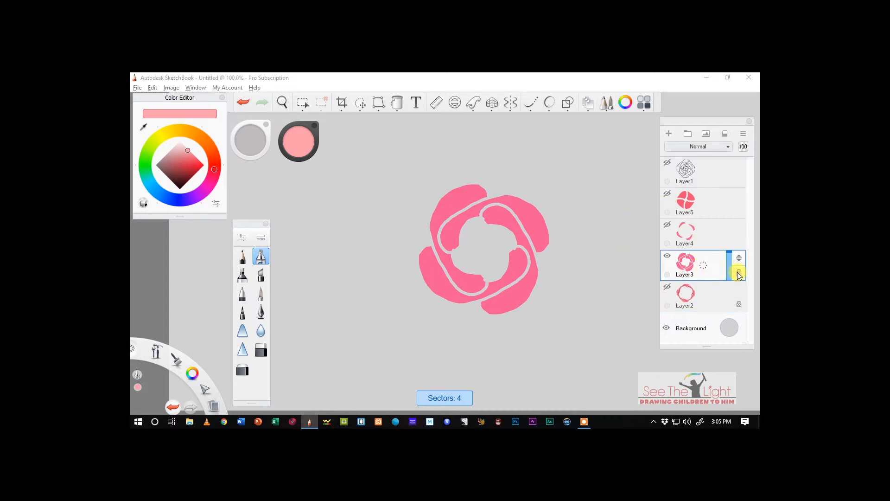
- Sample the petal pink, darken it to a deeper pink, and airbrush shading onto the Layer3 petals
{"action": "left_click_drag", "start_coordinate": [293, 147], "coordinate": [293, 178]}
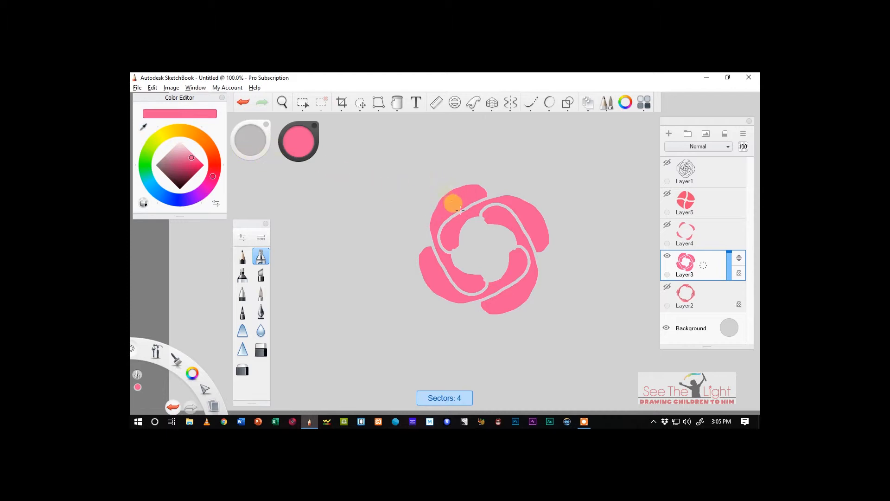
{"action": "left_click", "coordinate": [190, 159]}
{"action": "left_click_drag", "start_coordinate": [190, 161], "coordinate": [193, 165]}
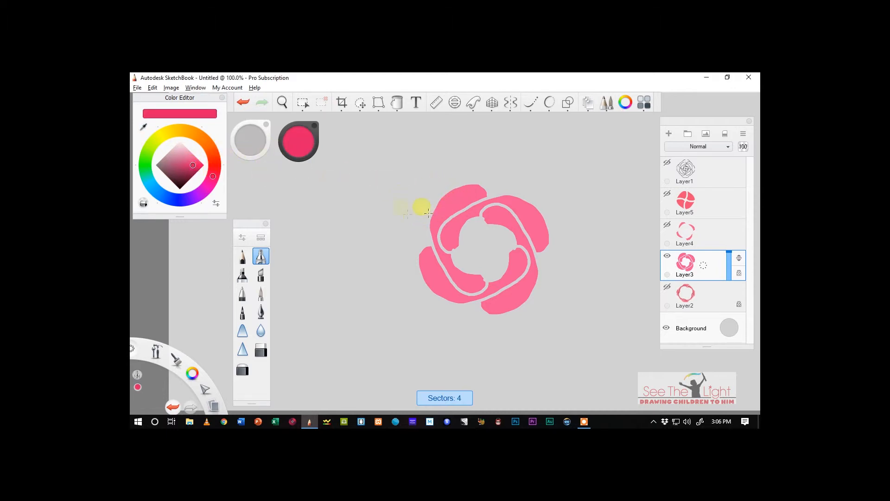
{"action": "left_click_drag", "start_coordinate": [435, 254], "coordinate": [429, 251]}
{"action": "left_click_drag", "start_coordinate": [472, 199], "coordinate": [466, 195]}
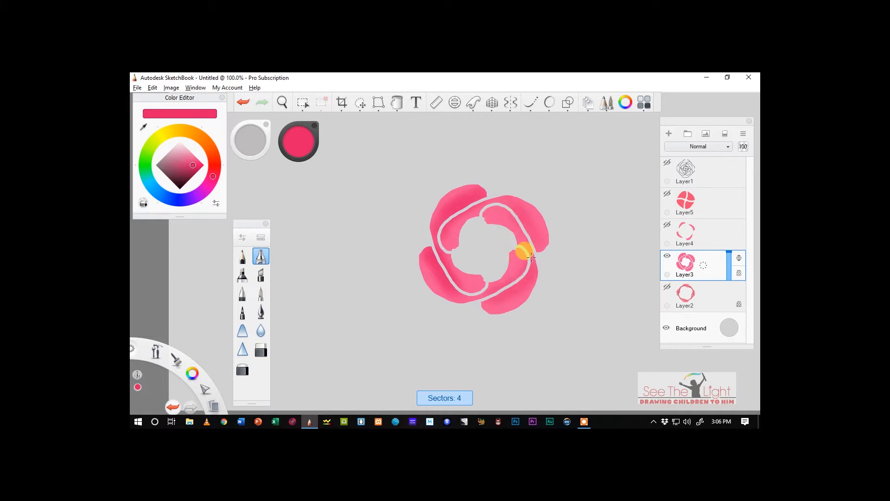
- Show Layer2 again and airbrush light pink highlights onto the Layer3 petals
{"action": "left_click", "coordinate": [666, 287]}
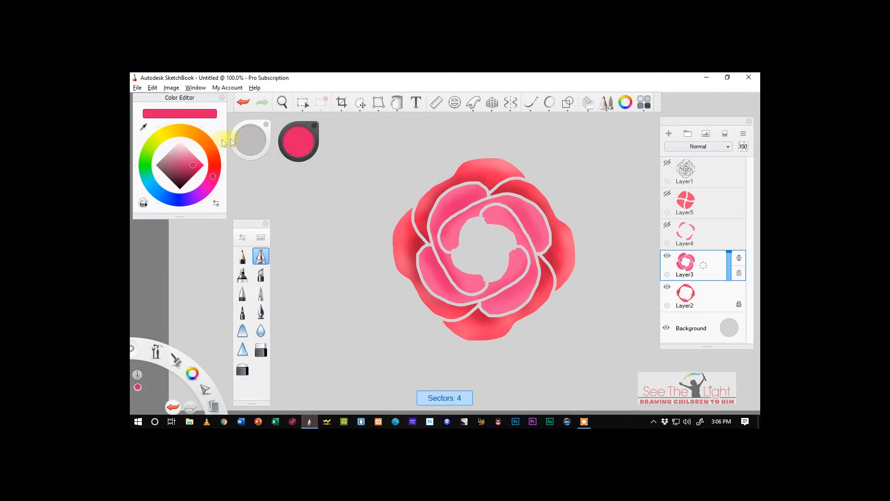
{"action": "left_click", "coordinate": [185, 152]}
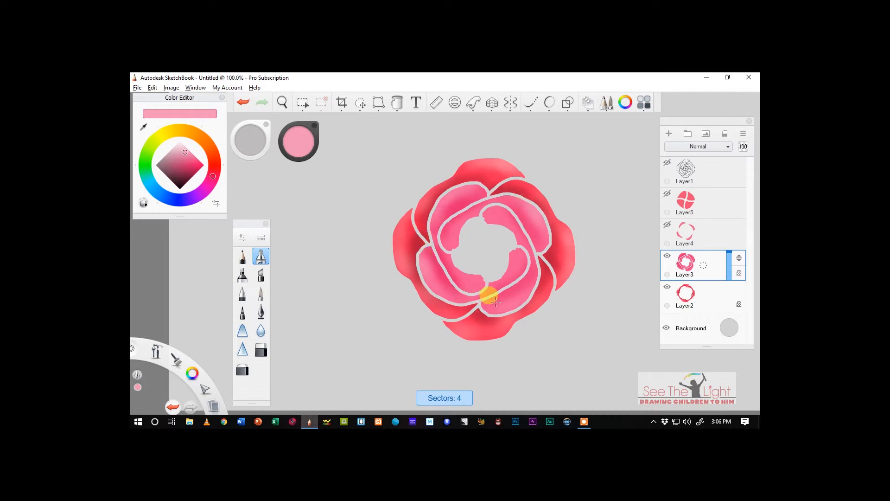
- Show Layer4, select it and lock its transparency, and choose a dark red based on its petal colour
{"action": "left_click", "coordinate": [667, 225]}
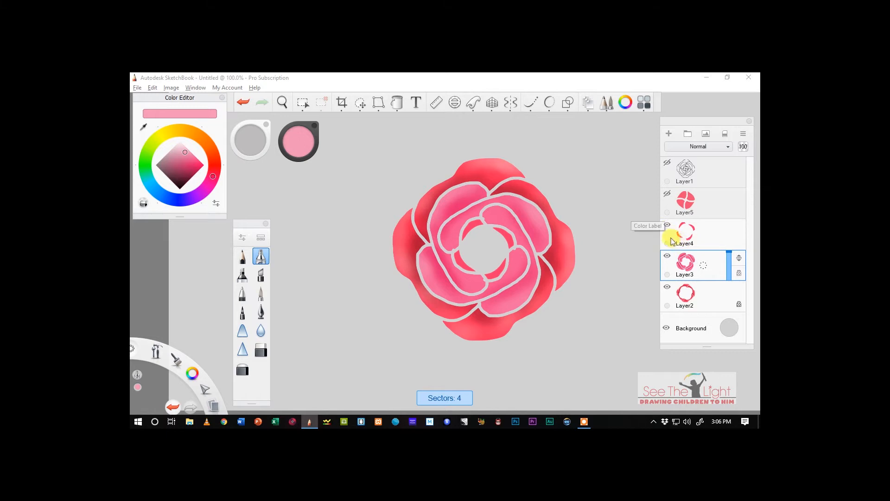
{"action": "left_click", "coordinate": [708, 237]}
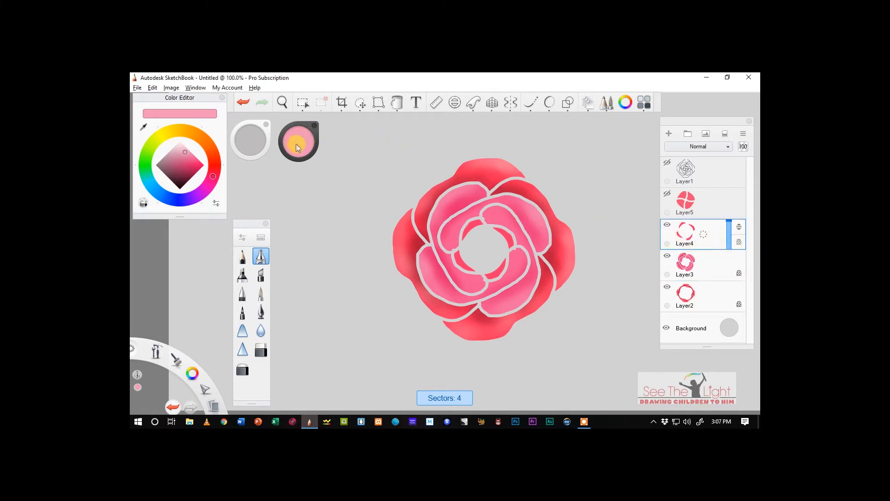
{"action": "mouse_move", "coordinate": [297, 143]}
{"action": "left_mouse_down"}
{"action": "mouse_move", "coordinate": [298, 174]}
{"action": "mouse_move", "coordinate": [456, 218]}
{"action": "left_mouse_up"}
{"action": "left_click", "coordinate": [192, 160]}
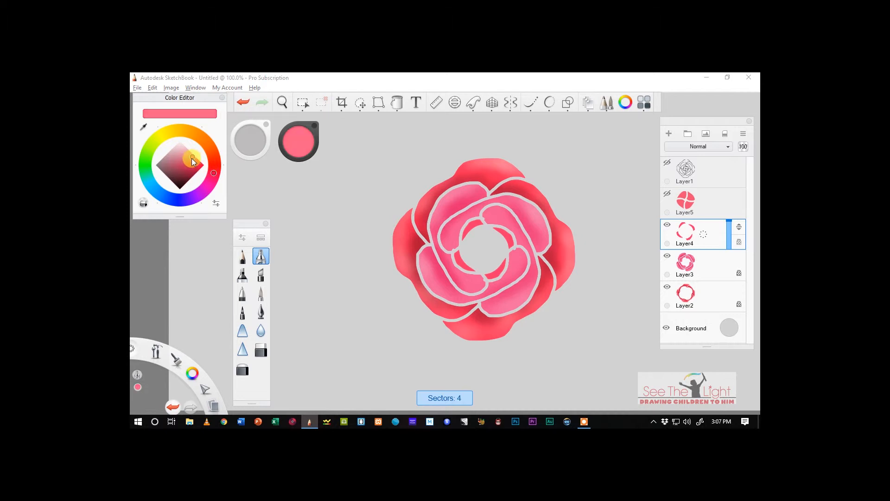
{"action": "left_click_drag", "start_coordinate": [193, 161], "coordinate": [192, 170]}
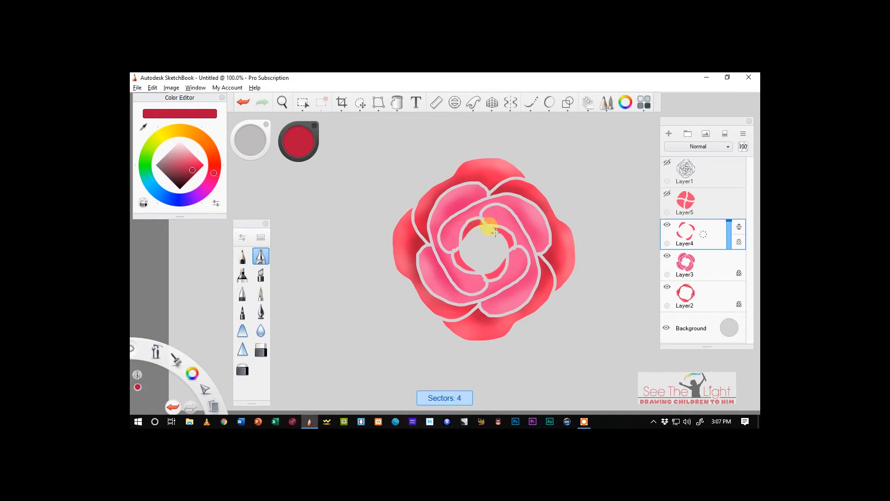
- Reduce the Airbrush size and flow, and shade the thin petals around the centre on Layer4 with the dark red
{"action": "scroll", "coordinate": [411, 242], "scroll_direction": "up", "scroll_amount": 4}
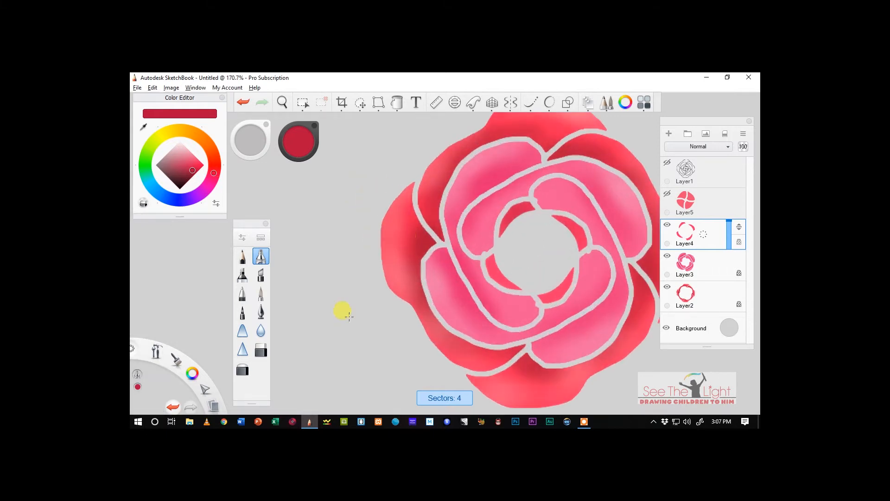
{"action": "left_click", "coordinate": [282, 103]}
{"action": "left_click_drag", "start_coordinate": [404, 158], "coordinate": [314, 167]}
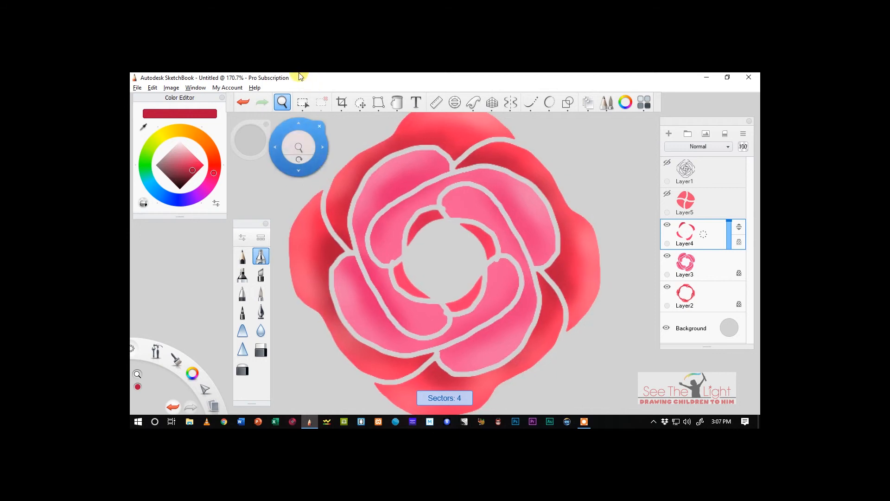
{"action": "left_click", "coordinate": [297, 152]}
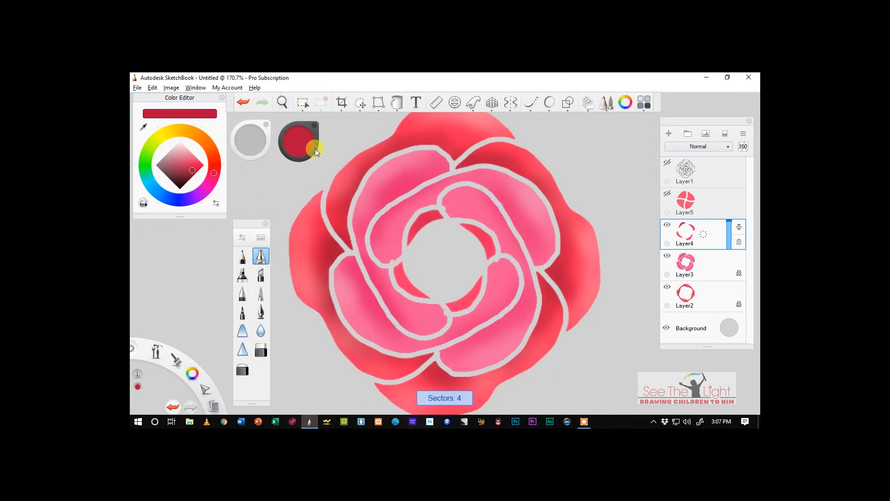
{"action": "left_click", "coordinate": [242, 237]}
{"action": "left_click_drag", "start_coordinate": [378, 231], "coordinate": [375, 227]}
{"action": "left_click_drag", "start_coordinate": [427, 254], "coordinate": [412, 255]}
{"action": "left_click_drag", "start_coordinate": [411, 279], "coordinate": [431, 290]}
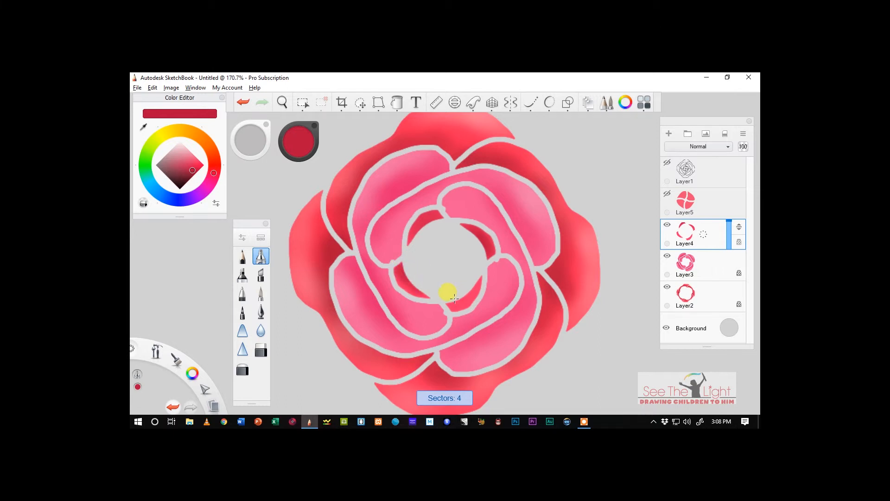
- Choose a very pale pink and airbrush highlights onto the thin petals on Layer4
{"action": "left_click", "coordinate": [182, 145]}
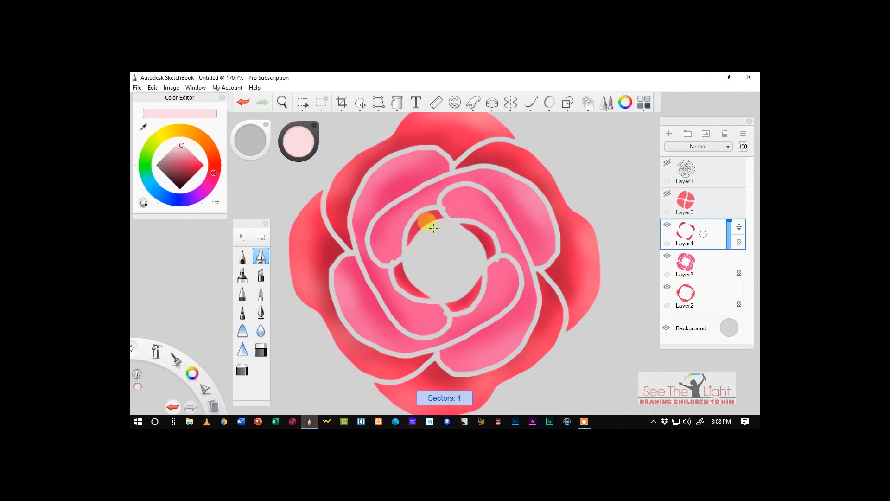
{"action": "mouse_move", "coordinate": [434, 227]}
{"action": "left_mouse_down"}
{"action": "mouse_move", "coordinate": [482, 235]}
{"action": "mouse_move", "coordinate": [427, 222]}
{"action": "mouse_move", "coordinate": [407, 265]}
{"action": "mouse_move", "coordinate": [464, 305]}
{"action": "mouse_move", "coordinate": [472, 268]}
{"action": "left_mouse_up"}
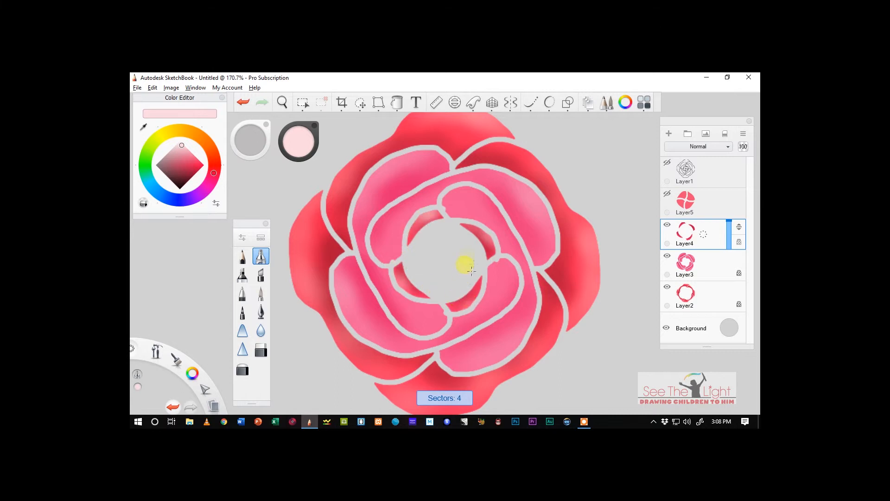
- Show Layer5, lock its transparency, and shade the middle of its centre petals with a darker version of their red
{"action": "left_click", "coordinate": [668, 193]}
{"action": "left_click", "coordinate": [288, 153]}
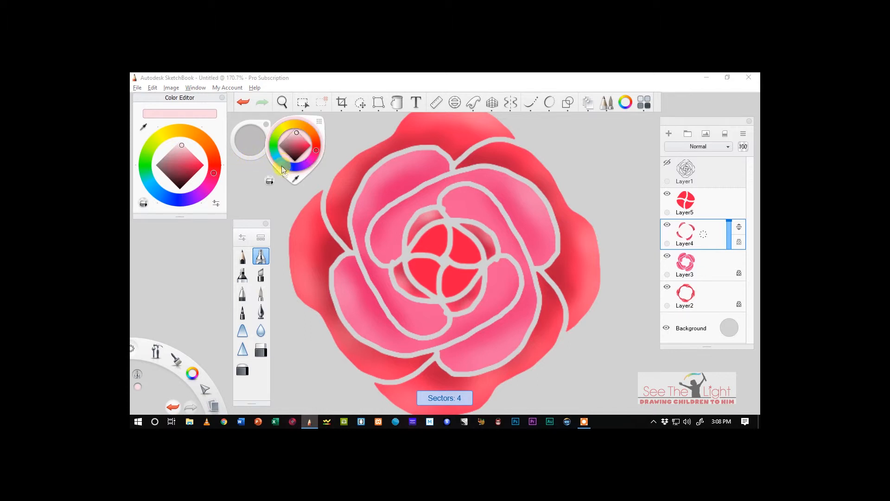
{"action": "left_click", "coordinate": [295, 179]}
{"action": "left_click", "coordinate": [429, 245]}
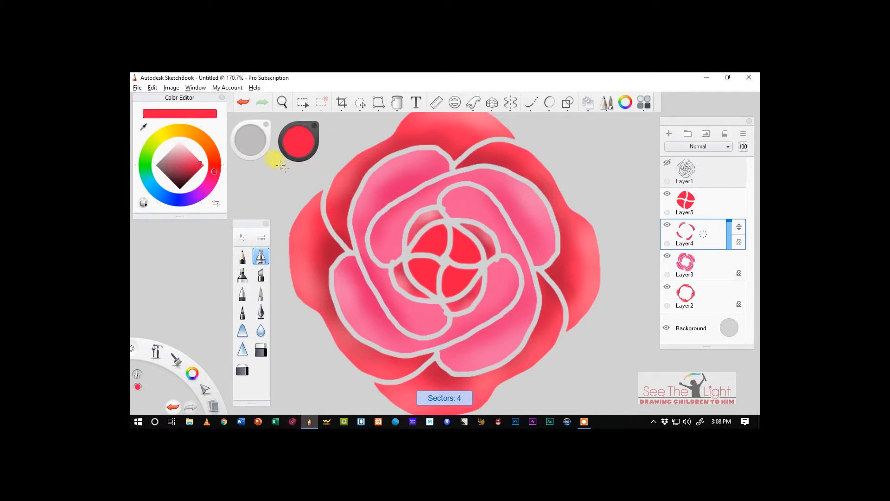
{"action": "left_click", "coordinate": [190, 174]}
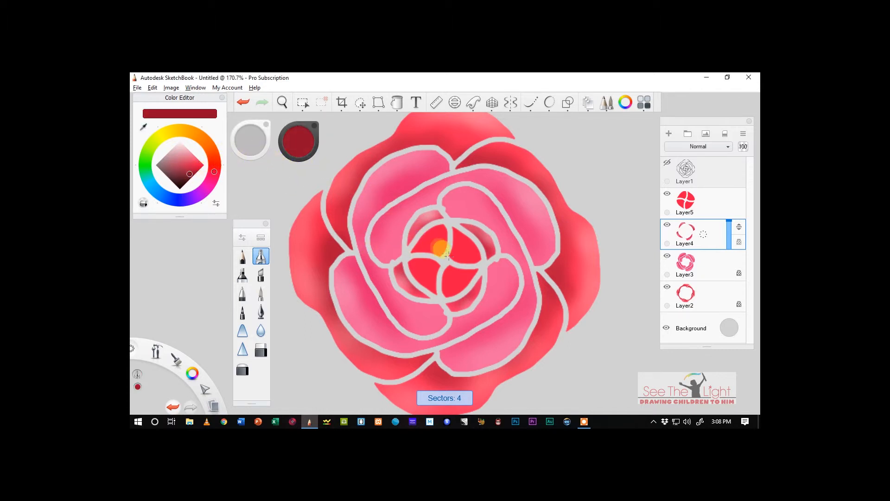
{"action": "left_click", "coordinate": [707, 208]}
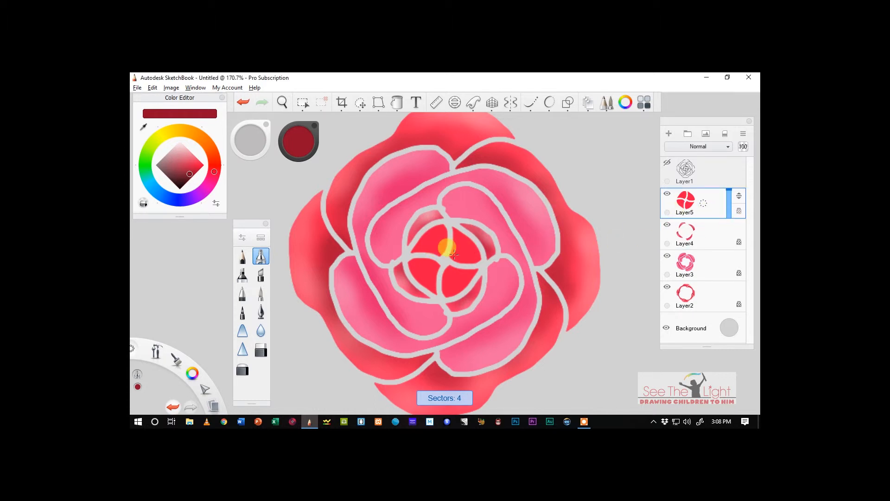
{"action": "mouse_move", "coordinate": [454, 253]}
{"action": "left_mouse_down"}
{"action": "mouse_move", "coordinate": [446, 245]}
{"action": "mouse_move", "coordinate": [462, 259]}
{"action": "mouse_move", "coordinate": [440, 243]}
{"action": "mouse_move", "coordinate": [428, 263]}
{"action": "mouse_move", "coordinate": [443, 275]}
{"action": "mouse_move", "coordinate": [437, 253]}
{"action": "left_mouse_up"}
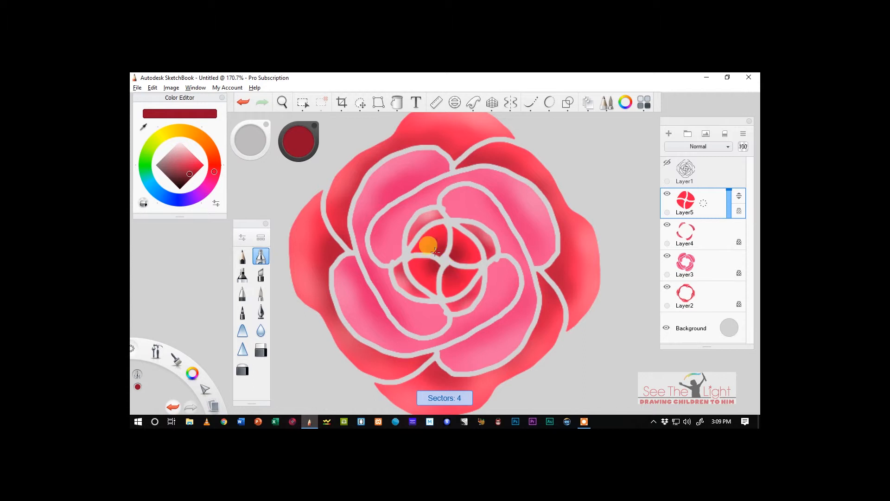
- Choose a very pale pink and airbrush highlights along the outer edges of the centre petals on Layer5
{"action": "left_click", "coordinate": [180, 146]}
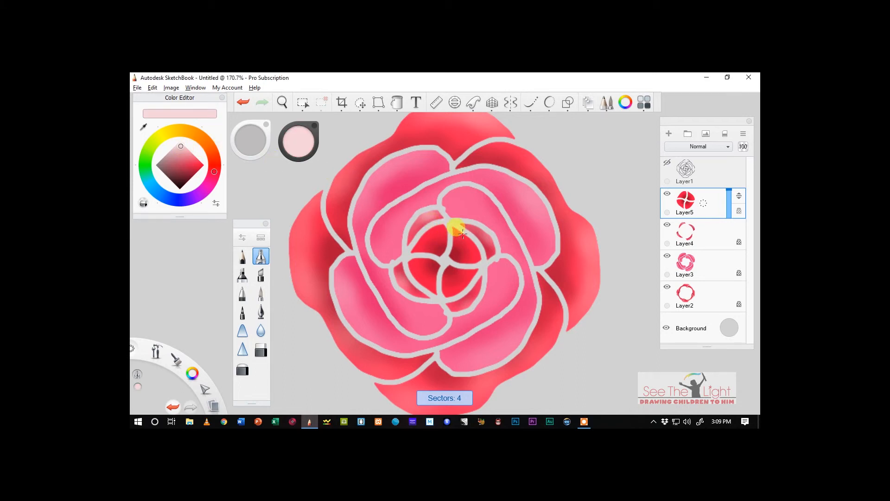
{"action": "mouse_move", "coordinate": [437, 238]}
{"action": "left_mouse_down"}
{"action": "mouse_move", "coordinate": [419, 259]}
{"action": "mouse_move", "coordinate": [453, 287]}
{"action": "mouse_move", "coordinate": [466, 276]}
{"action": "left_mouse_up"}
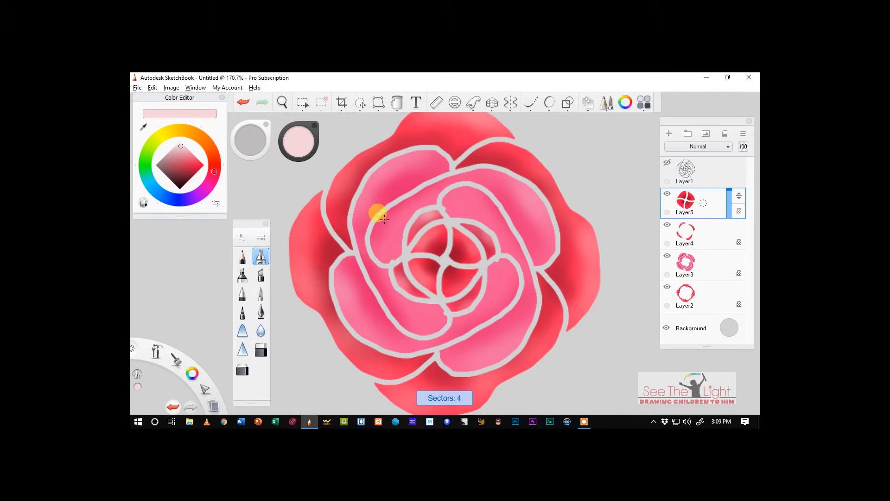
{"action": "scroll", "coordinate": [399, 210], "scroll_direction": "down", "scroll_amount": 3}
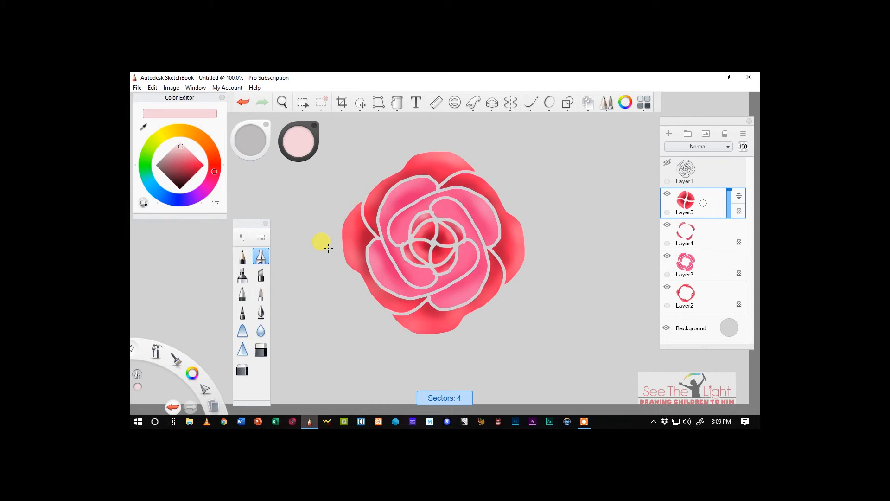
- Toggle the line art on Layer1 on and off to compare the rose with and without its black outlines
{"action": "left_click", "coordinate": [667, 163]}
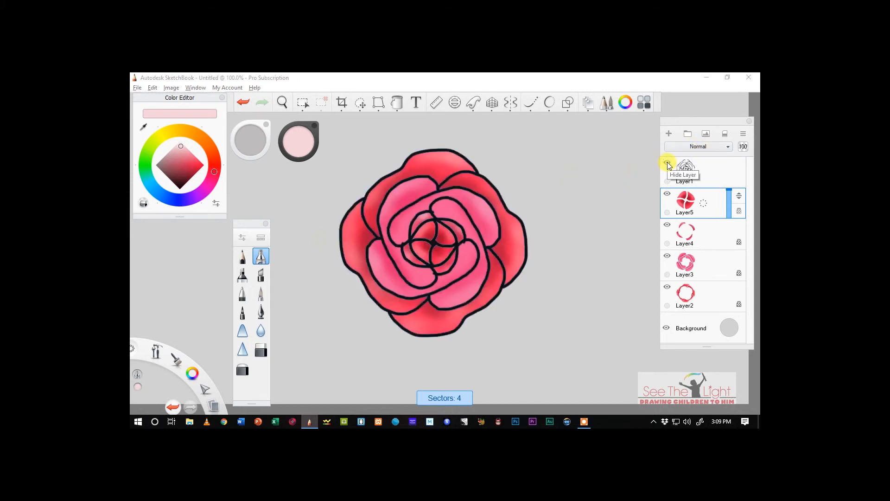
{"action": "left_click", "coordinate": [667, 164]}
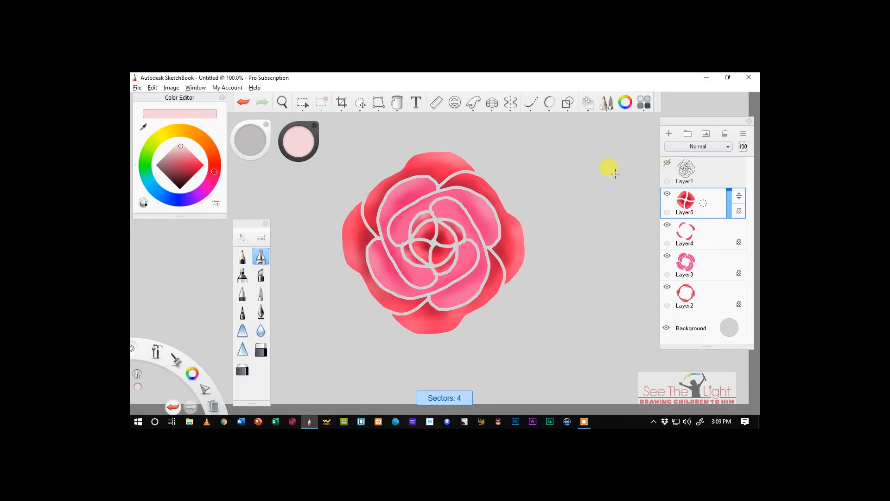
{"action": "left_click", "coordinate": [668, 163]}
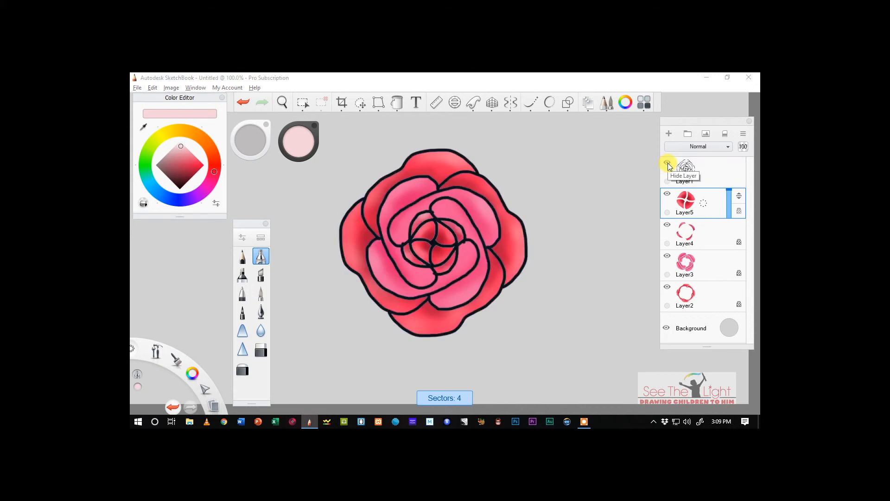
{"action": "left_click", "coordinate": [667, 163]}
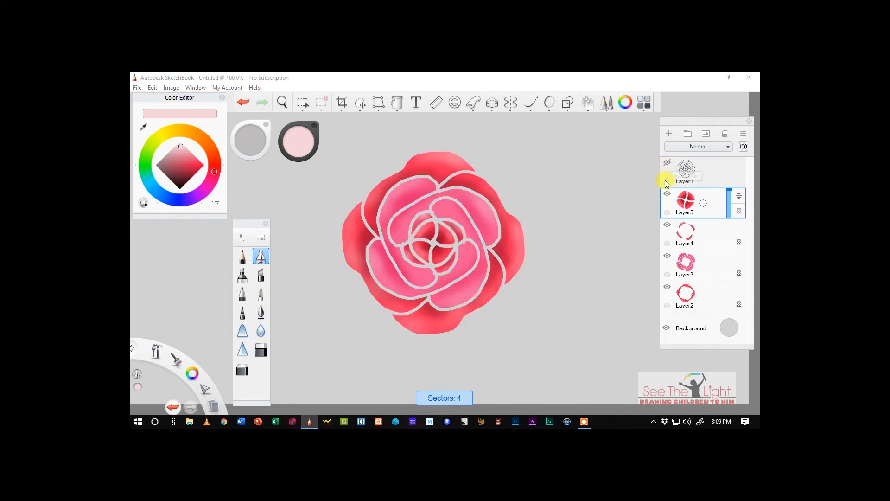
- Lock the transparency of Layer1 and isolate its line art by hiding Layer5, Layer4, Layer3 and Layer2
{"action": "left_click", "coordinate": [716, 169]}
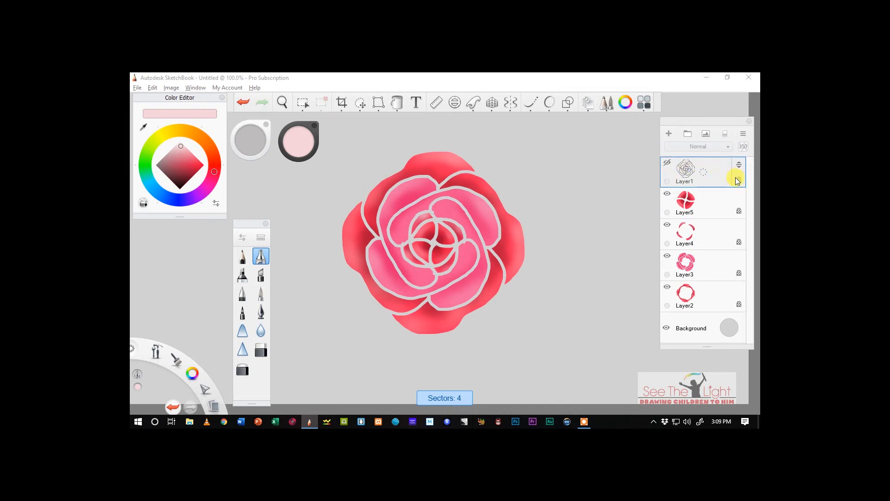
{"action": "left_click", "coordinate": [667, 193]}
{"action": "left_click", "coordinate": [667, 225]}
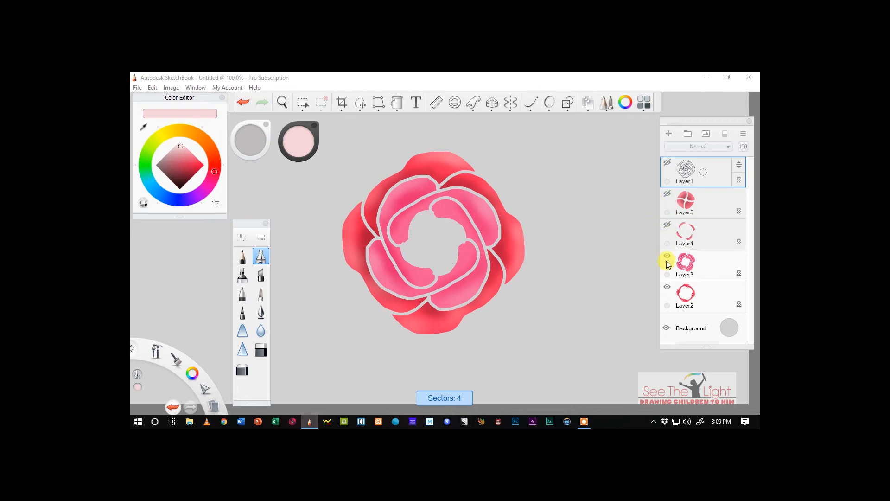
{"action": "left_click", "coordinate": [668, 256]}
{"action": "left_click", "coordinate": [667, 286]}
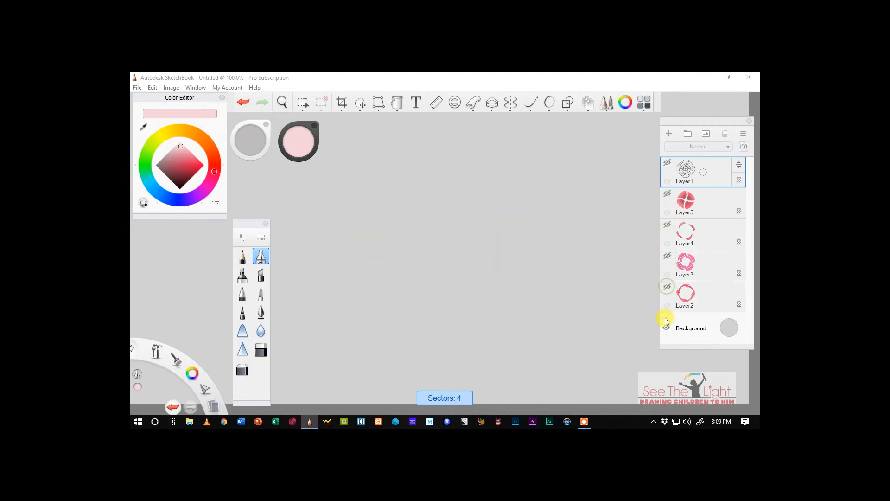
{"action": "left_click", "coordinate": [668, 163]}
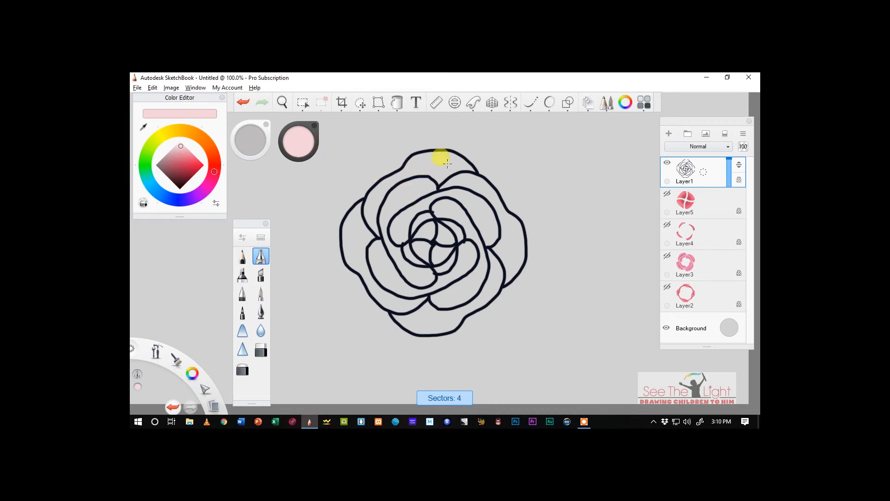
- Enlarge the Airbrush to size 182.2 with 93% flow and recolour all the line art on Layer1 in very pale pink
{"action": "left_click_drag", "start_coordinate": [450, 151], "coordinate": [500, 197]}
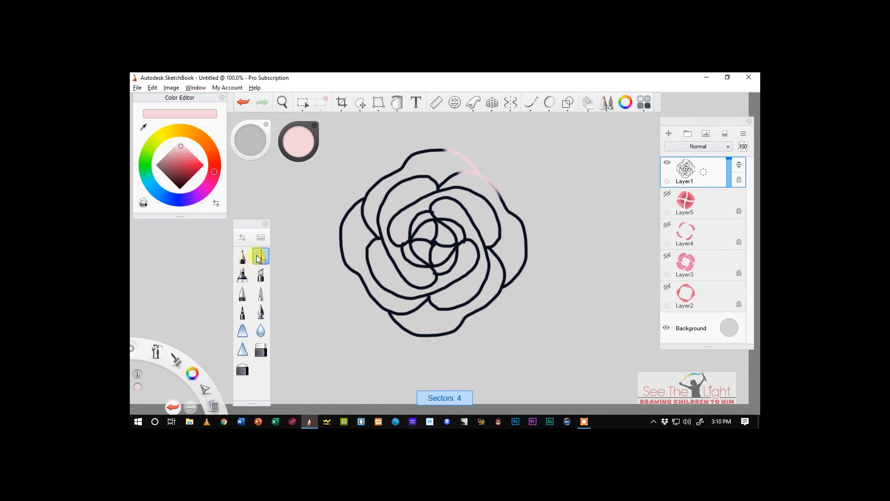
{"action": "left_click", "coordinate": [242, 238]}
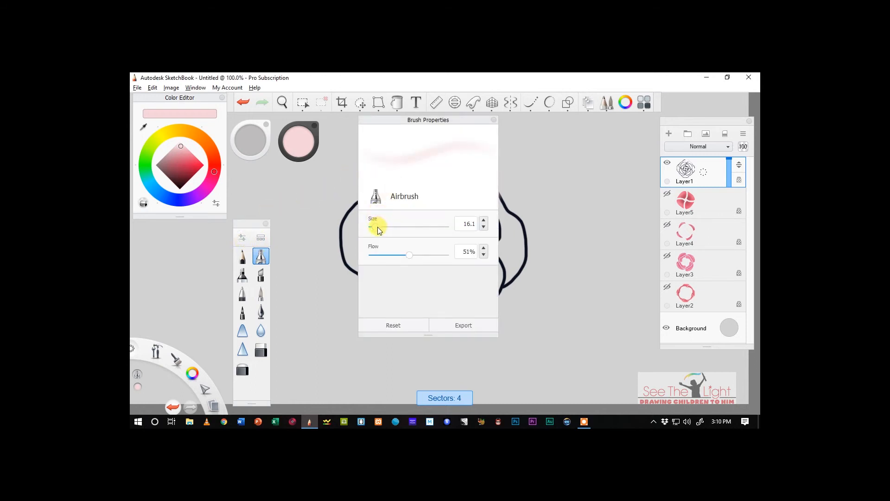
{"action": "mouse_move", "coordinate": [376, 227]}
{"action": "left_mouse_down"}
{"action": "mouse_move", "coordinate": [423, 226]}
{"action": "mouse_move", "coordinate": [439, 254]}
{"action": "left_mouse_up"}
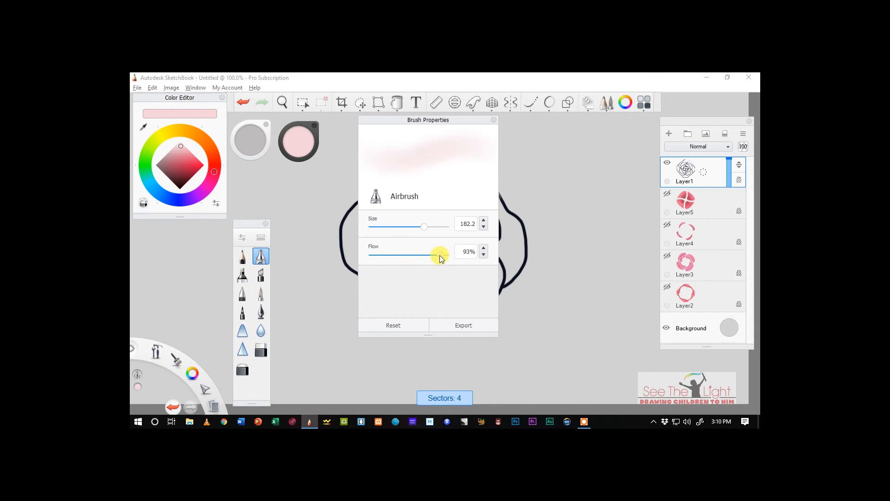
{"action": "left_click", "coordinate": [493, 121]}
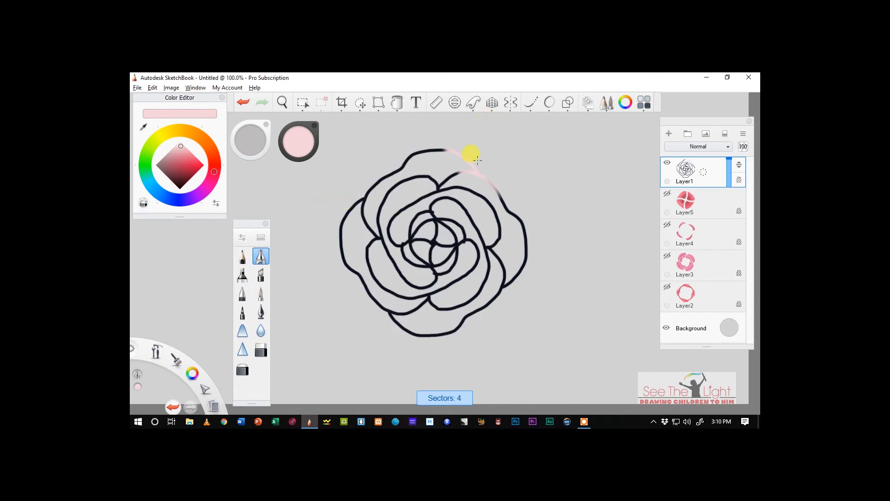
{"action": "left_click_drag", "start_coordinate": [471, 151], "coordinate": [478, 160]}
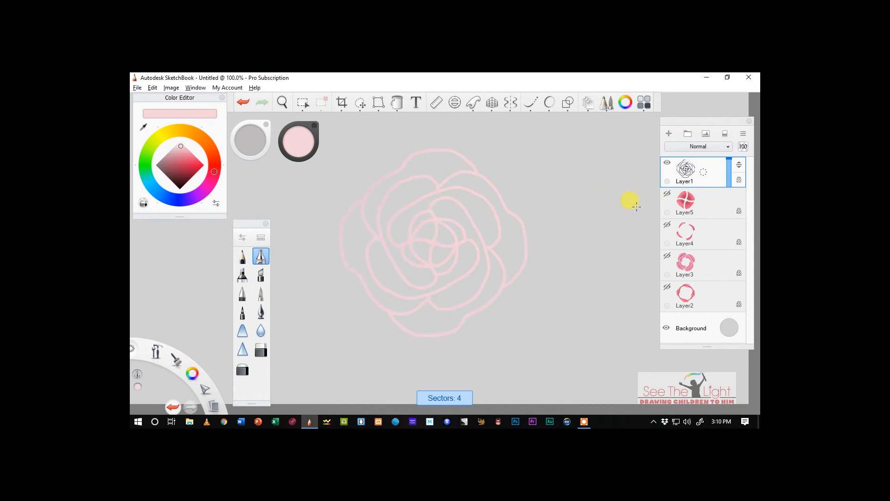
- Show the petal layers Layer5, Layer4, Layer3 and Layer2 again beneath the pale pink line art
{"action": "left_click", "coordinate": [667, 194]}
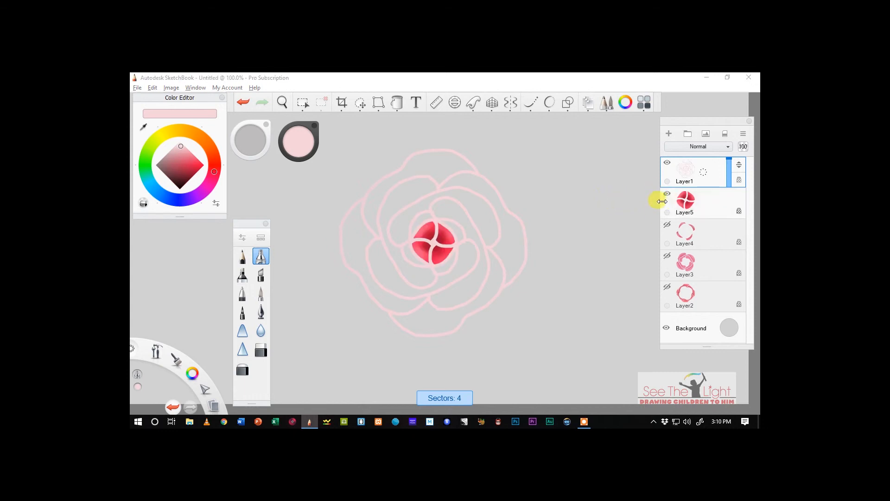
{"action": "left_click", "coordinate": [667, 225]}
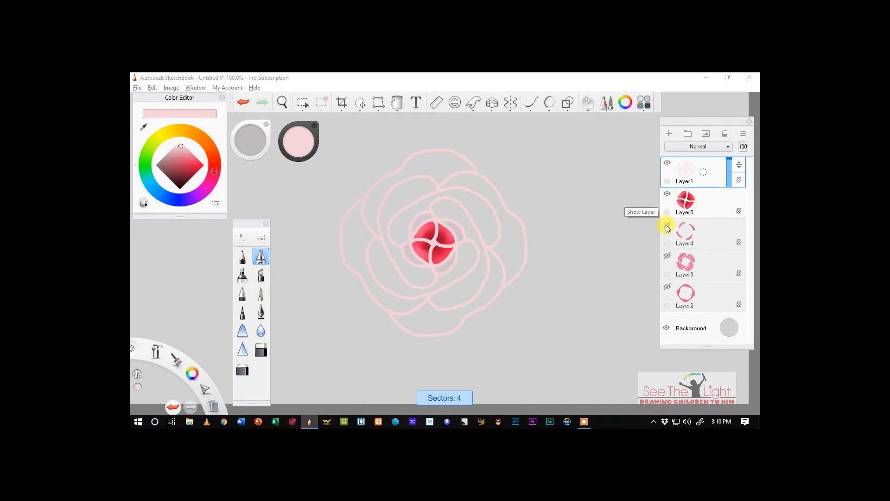
{"action": "left_click", "coordinate": [666, 256]}
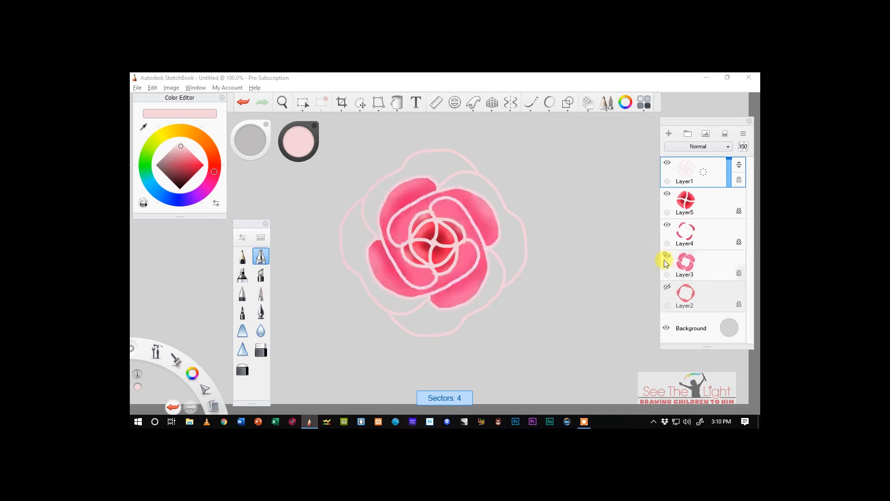
{"action": "left_click", "coordinate": [667, 288]}
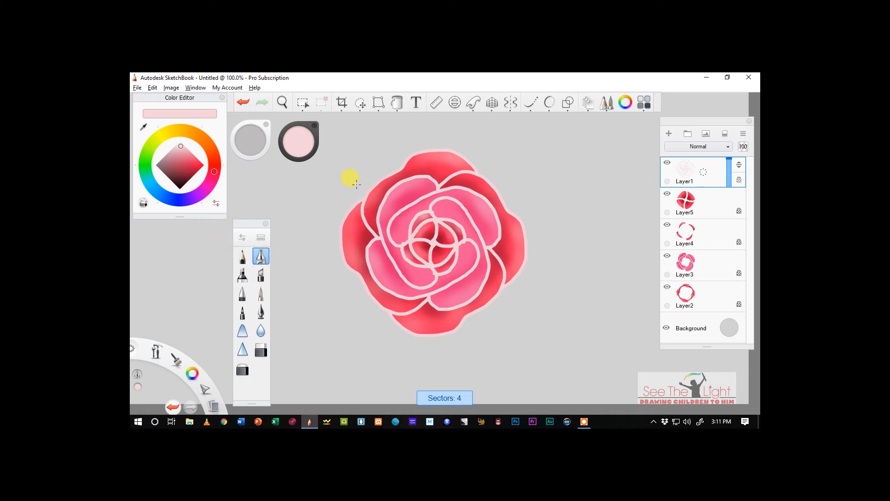
{"action": "left_click_drag", "start_coordinate": [414, 246], "coordinate": [419, 251]}
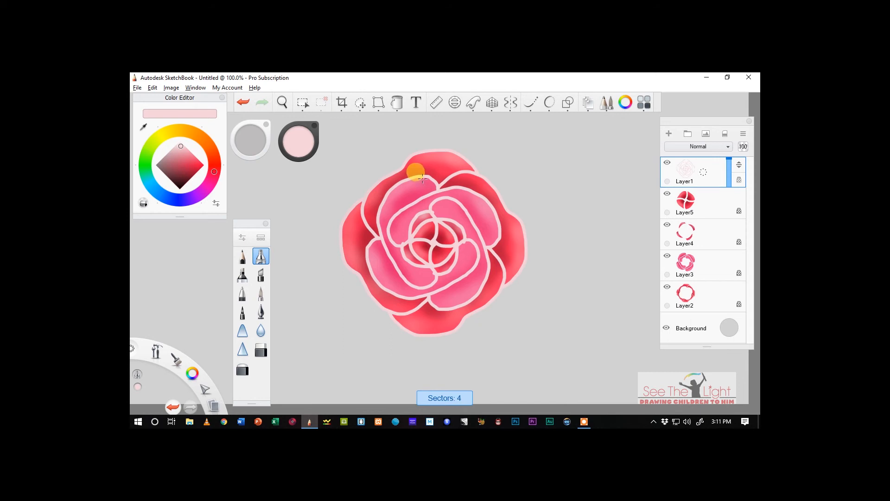
- Change the Background colour to a muted dusky red
{"action": "left_click", "coordinate": [728, 328]}
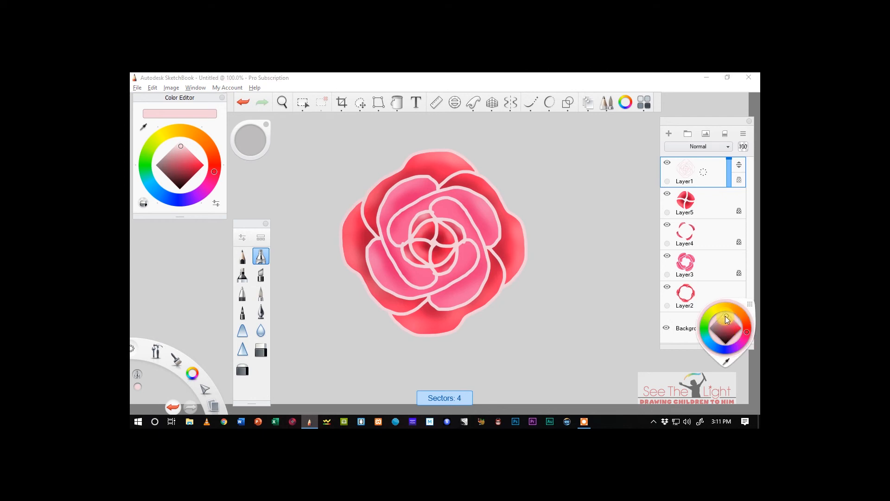
{"action": "left_click_drag", "start_coordinate": [727, 319], "coordinate": [721, 328]}
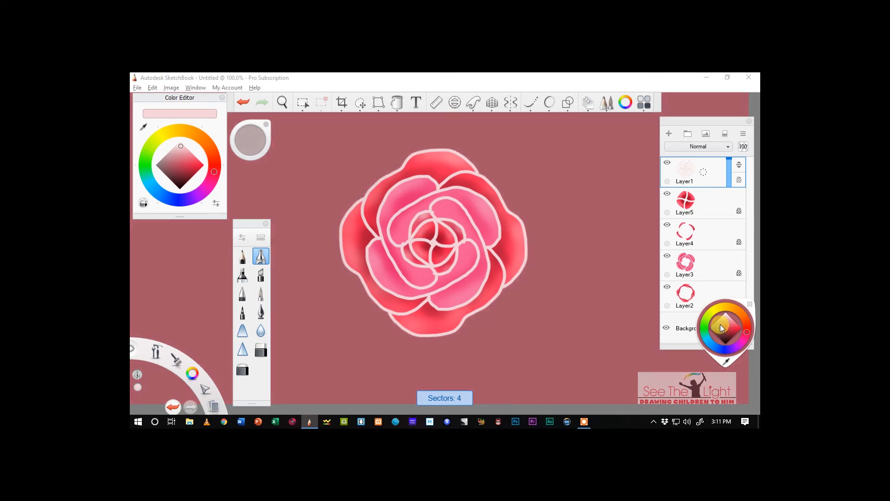